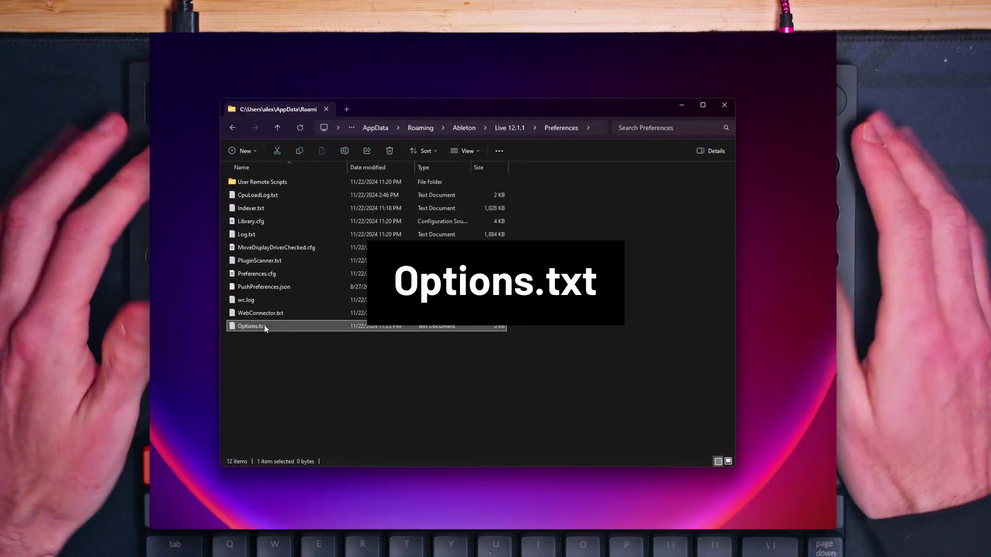
# Open the empty Options.txt from the Live 12.1.1 Preferences folder in Notepad, centred on screen
pyautogui.doubleClick(251, 326)
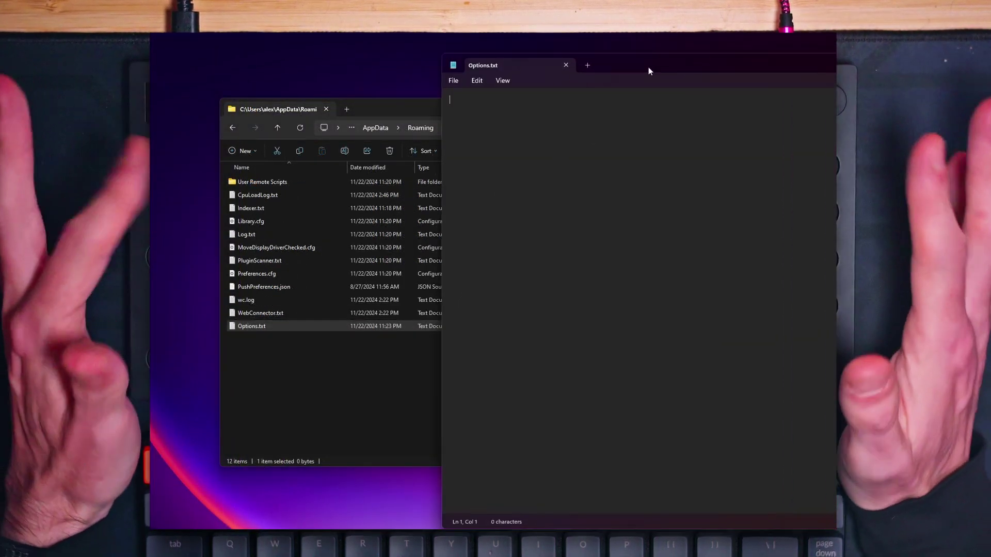
pyautogui.moveTo(648, 66); pyautogui.dragTo(413, 58)
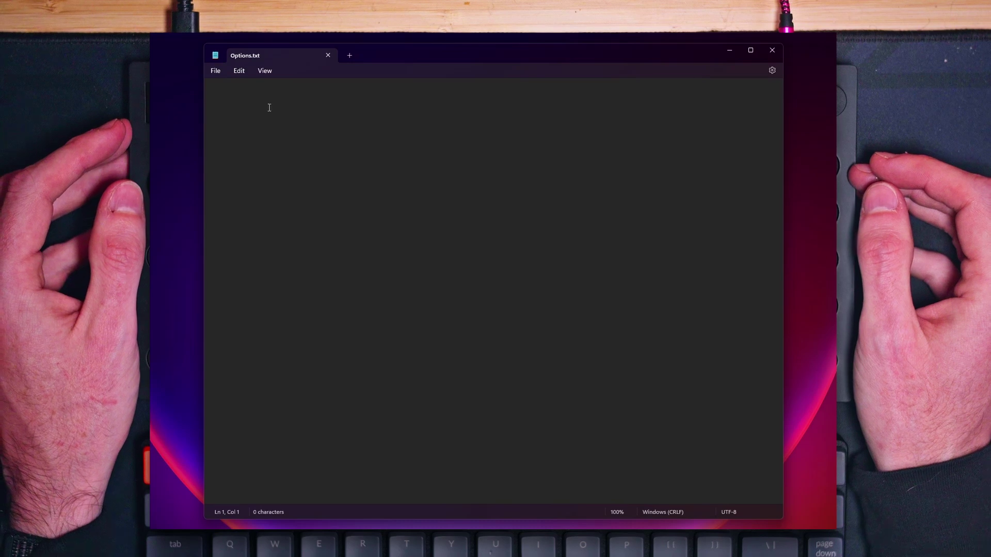
# Add the line -_Feature.ExportPresetsToAbl to Options.txt and close Notepad
pyautogui.write('-_Feature.ExportPresetsToAbl')
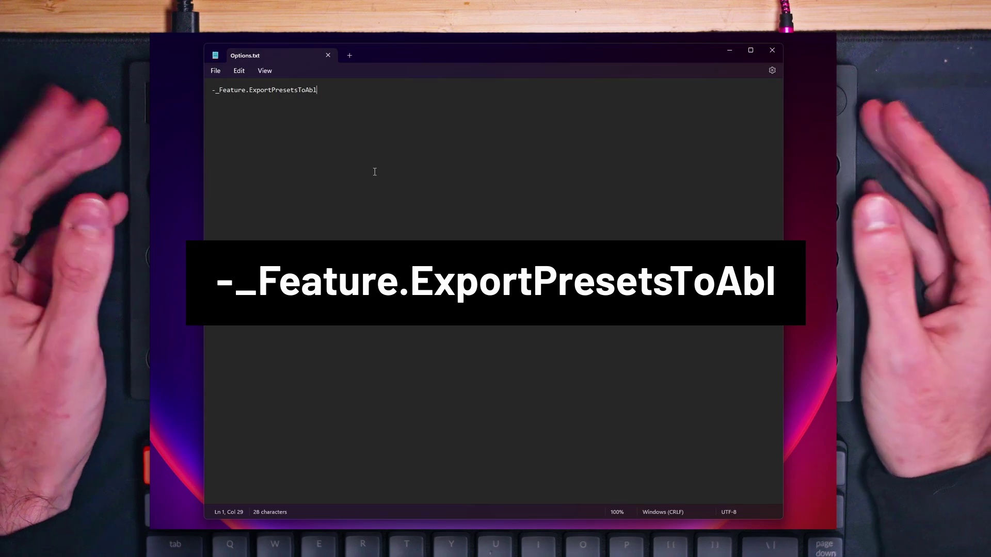
pyautogui.click(771, 52)
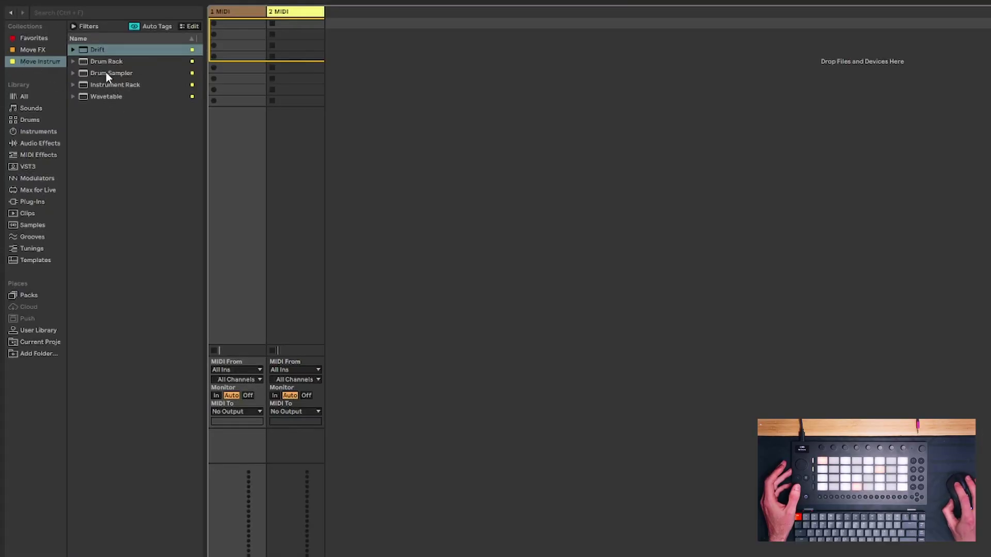
pyautogui.click(32, 50)
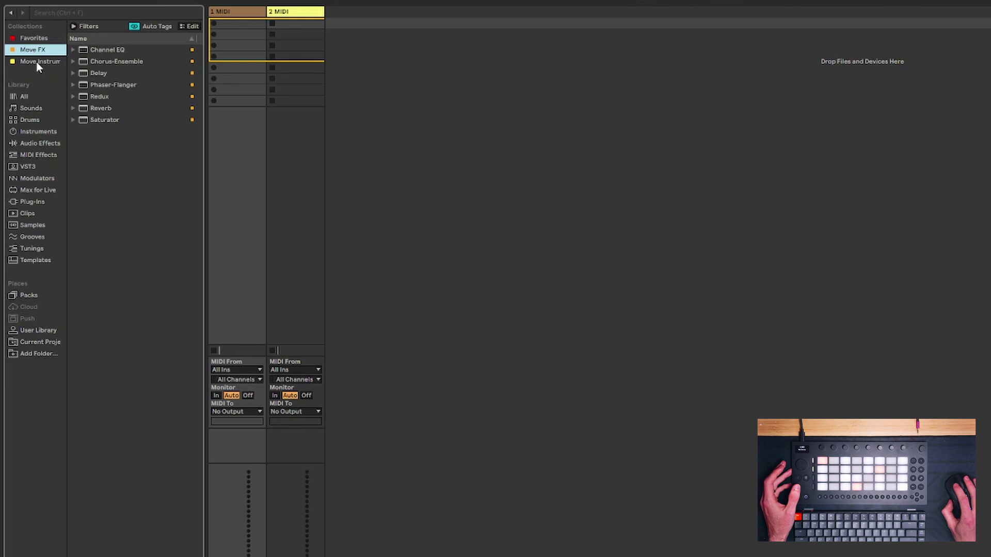
pyautogui.click(37, 62)
pyautogui.press('Up')
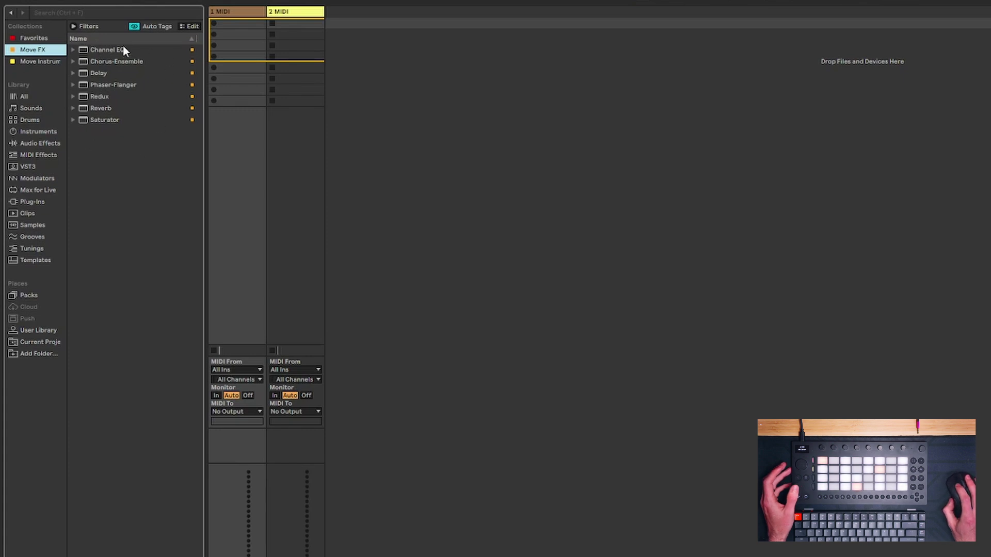
pyautogui.click(39, 60)
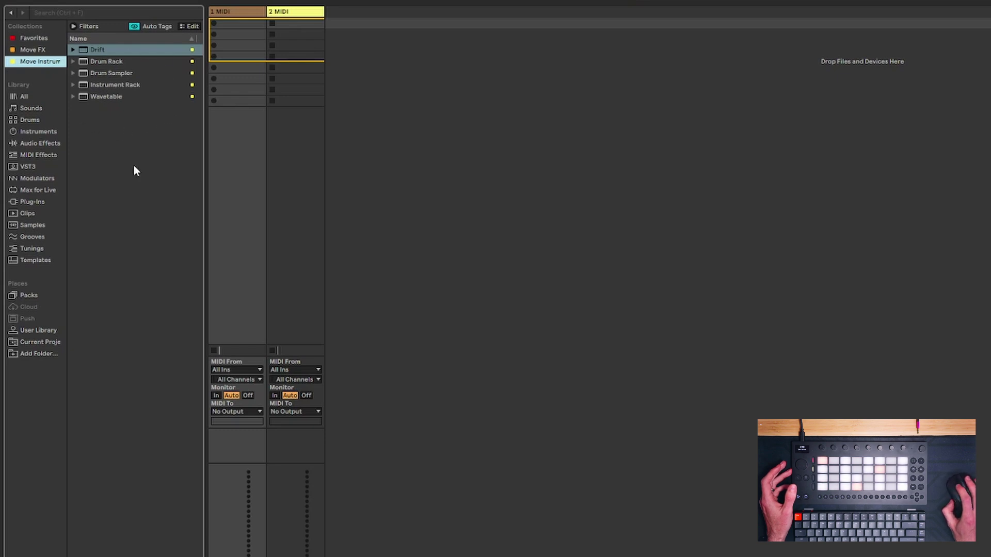
pyautogui.click(97, 97)
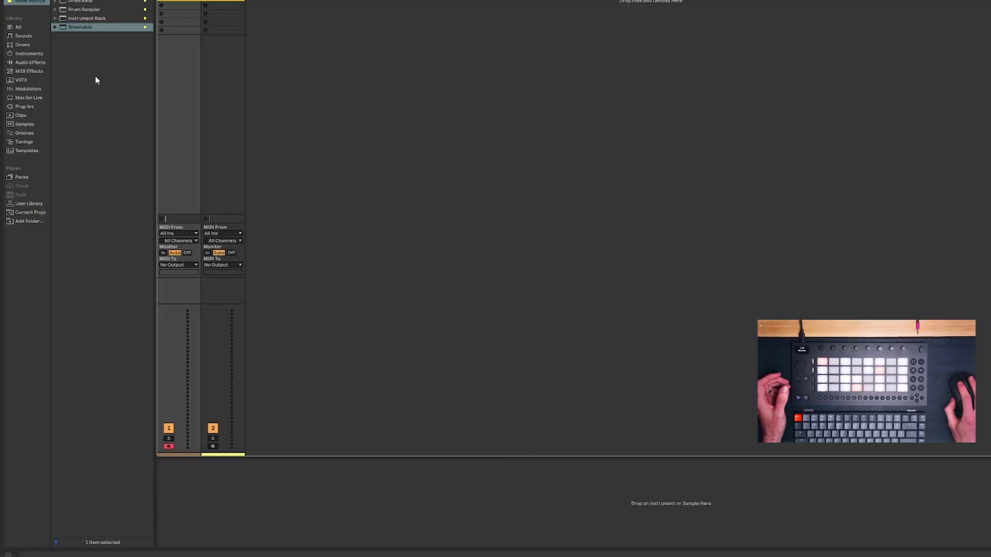
# Put an Instrument Rack on track 1, nest a second rack with macros shown, and load Drift into it
pyautogui.moveTo(86, 18); pyautogui.dragTo(321, 503)
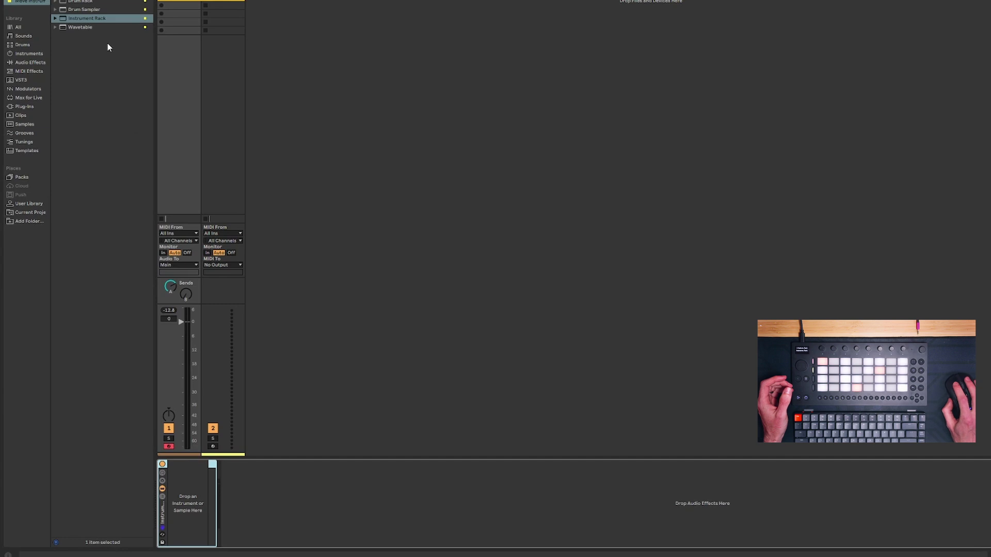
pyautogui.moveTo(81, 20); pyautogui.dragTo(183, 508)
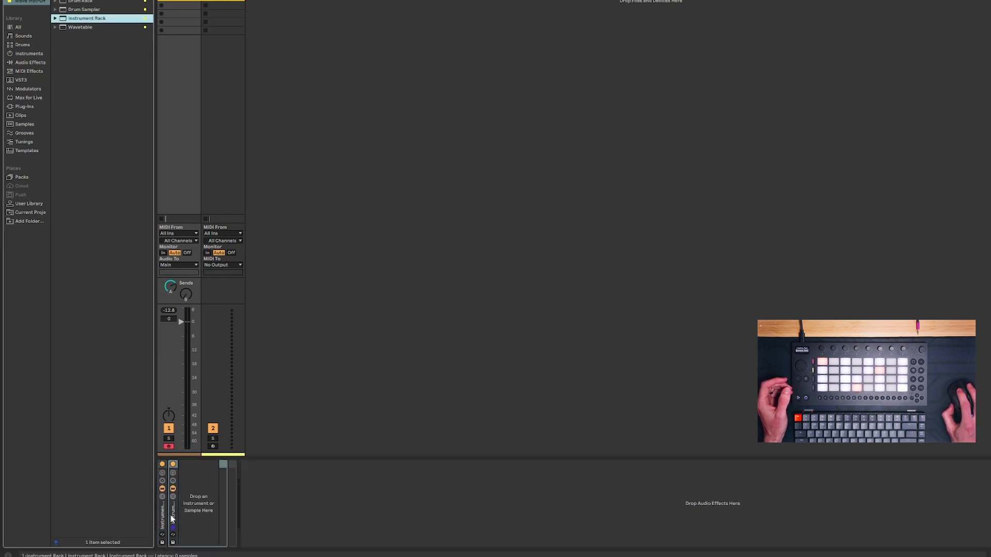
pyautogui.click(172, 473)
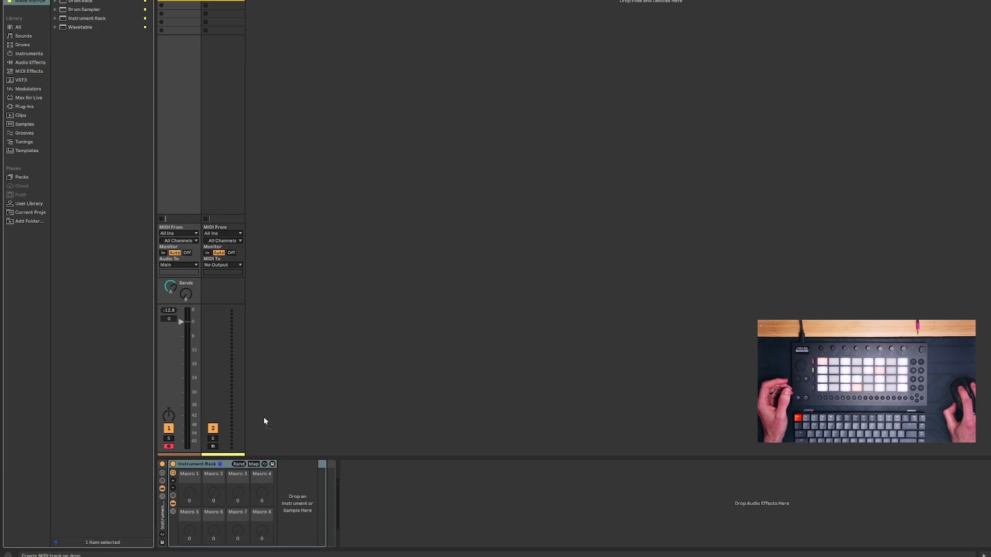
pyautogui.click(286, 490)
pyautogui.press('Return')
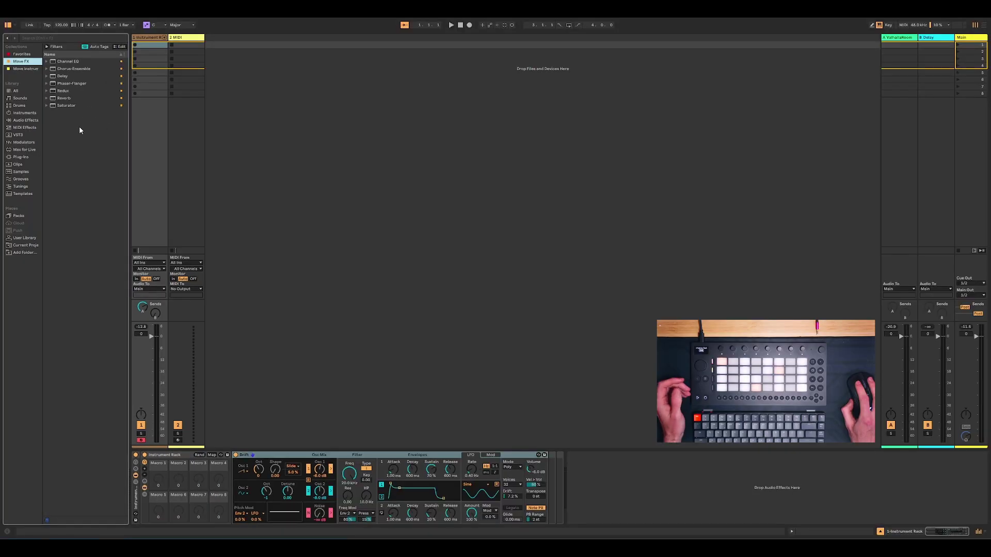
# Add Delay and then Reverb from Move FX after Drift in the rack chain
pyautogui.click(64, 76)
pyautogui.moveTo(548, 493); pyautogui.dragTo(557, 487)
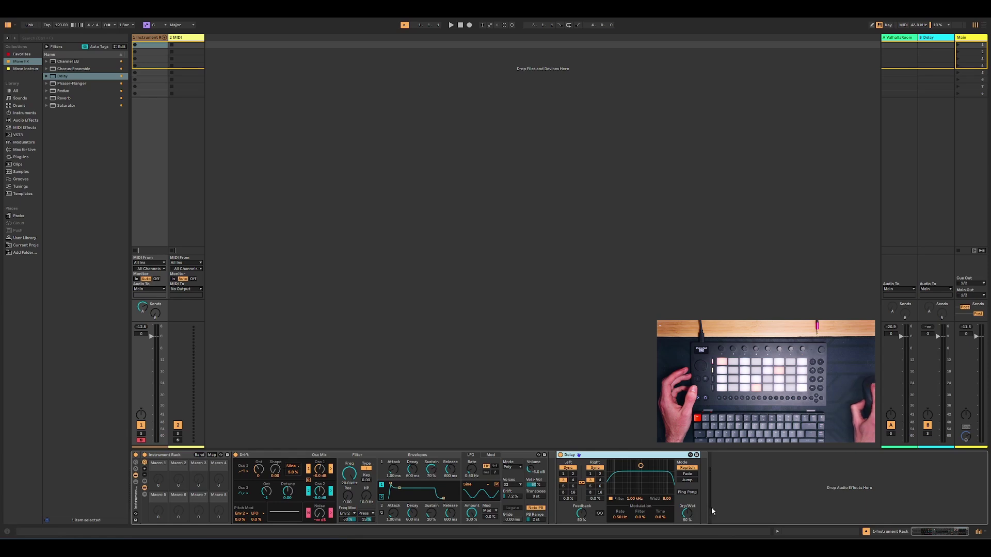
pyautogui.moveTo(64, 98); pyautogui.dragTo(709, 494)
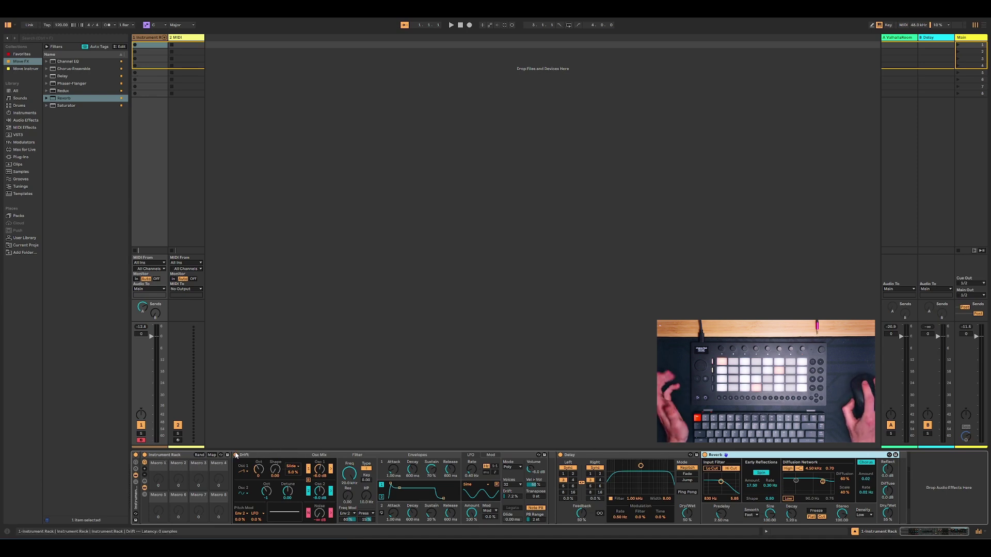
# Export the rack as a Move preset named 'Default Drift' to the Desktop
pyautogui.rightClick(137, 499)
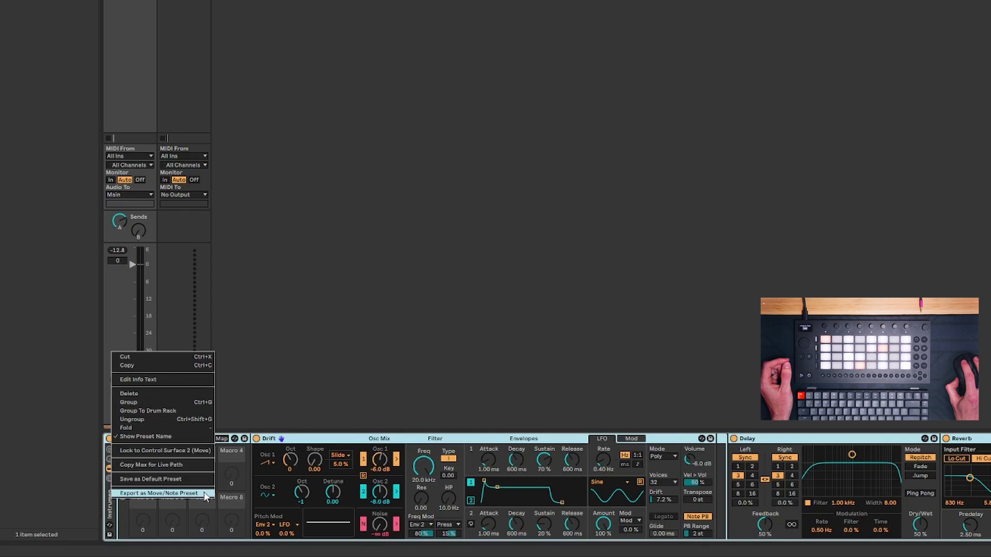
pyautogui.click(185, 493)
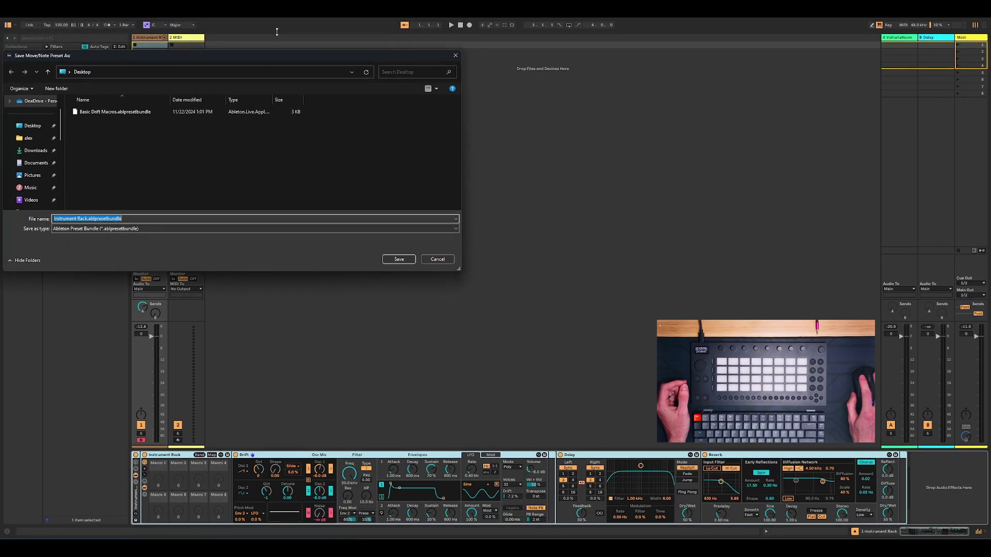
pyautogui.moveTo(243, 29); pyautogui.dragTo(519, 90)
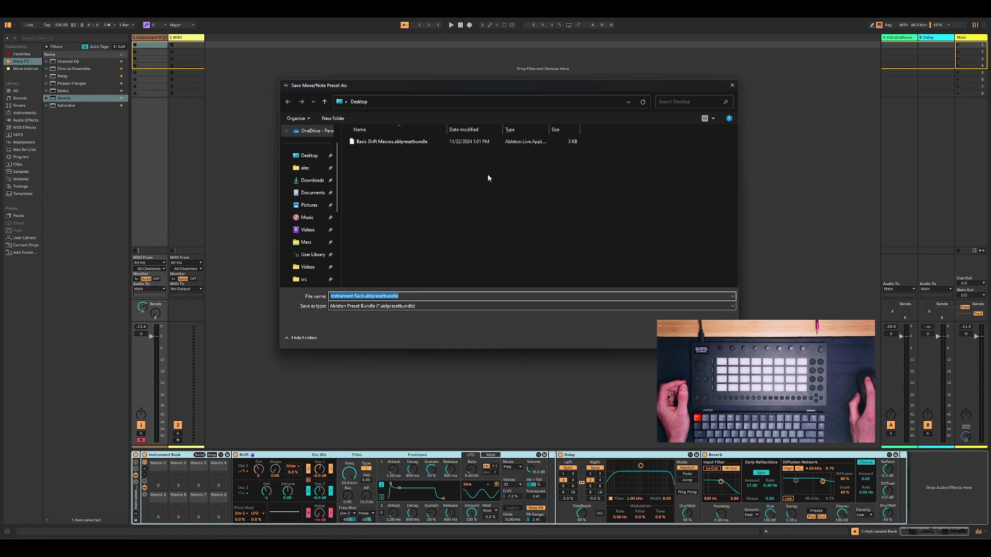
pyautogui.click(365, 296)
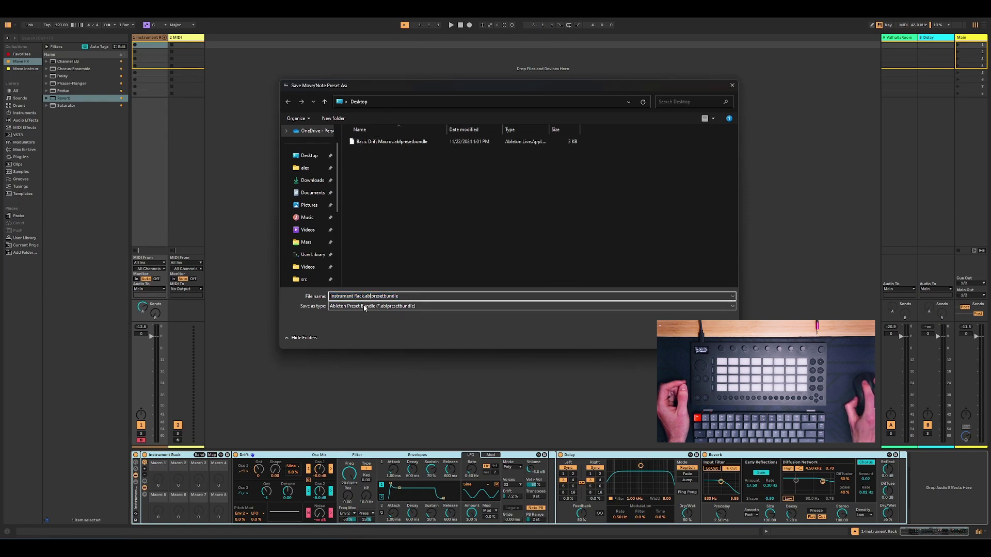
pyautogui.hotkey('shift', 'Home')
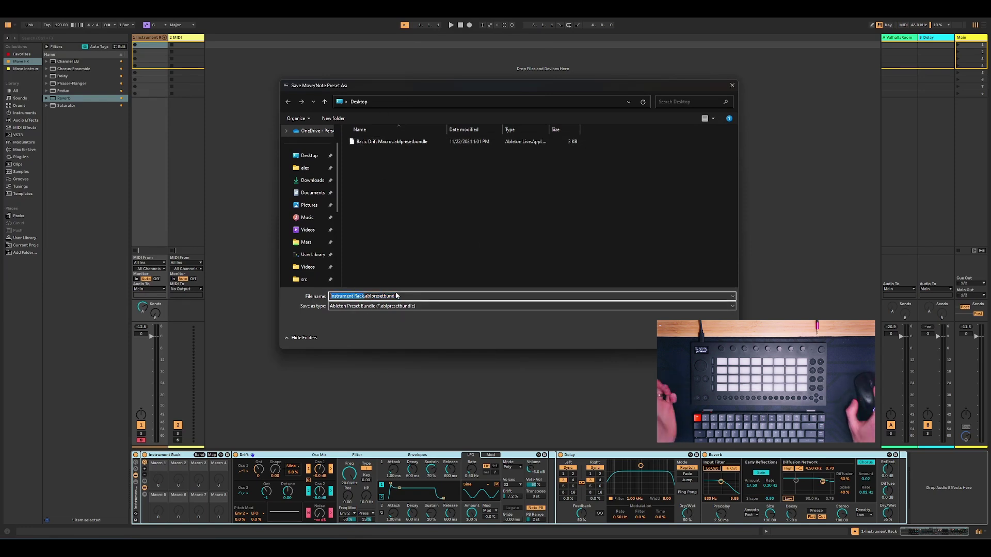
pyautogui.write('Defau')
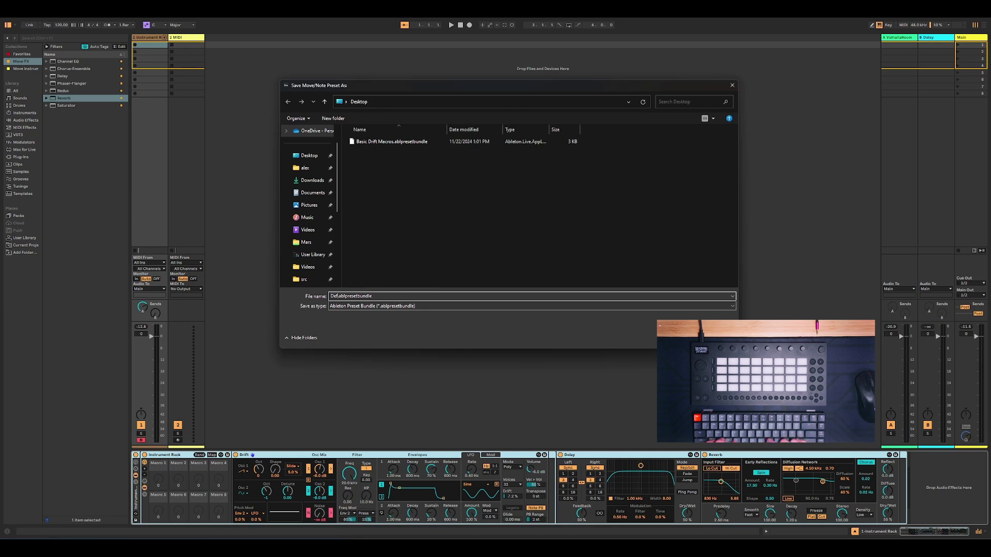
pyautogui.write('lt Drift')
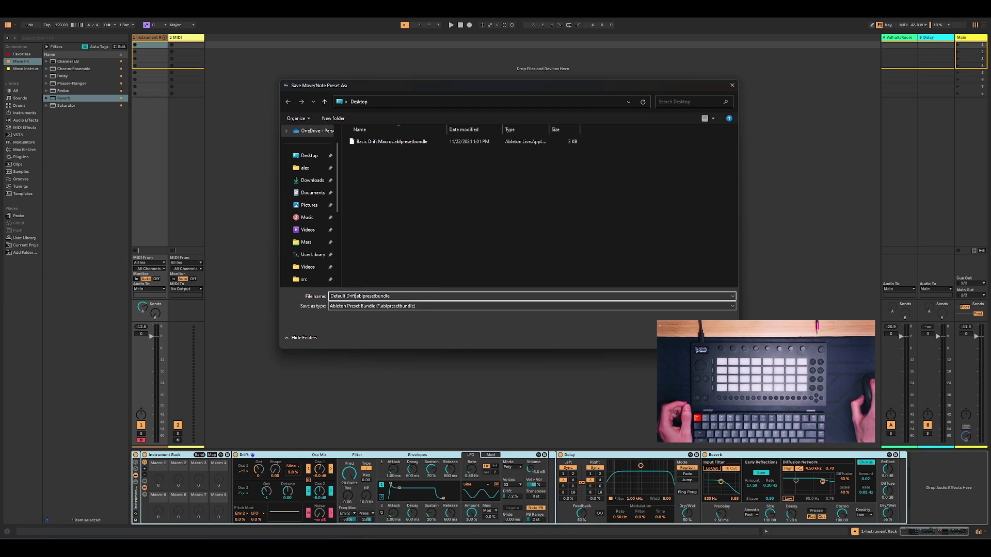
pyautogui.press('Return')
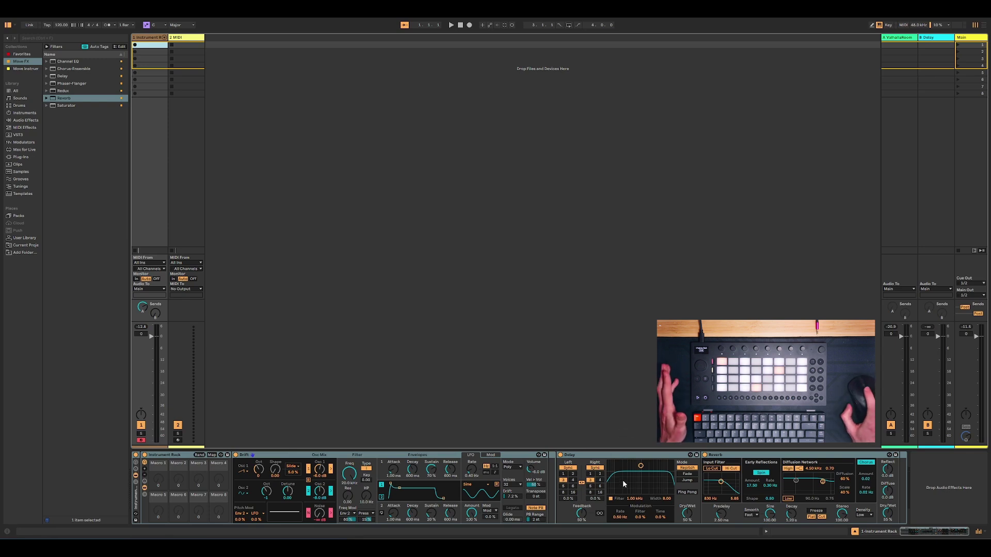
# Turn on Ping Pong mode in the Delay device
pyautogui.click(687, 494)
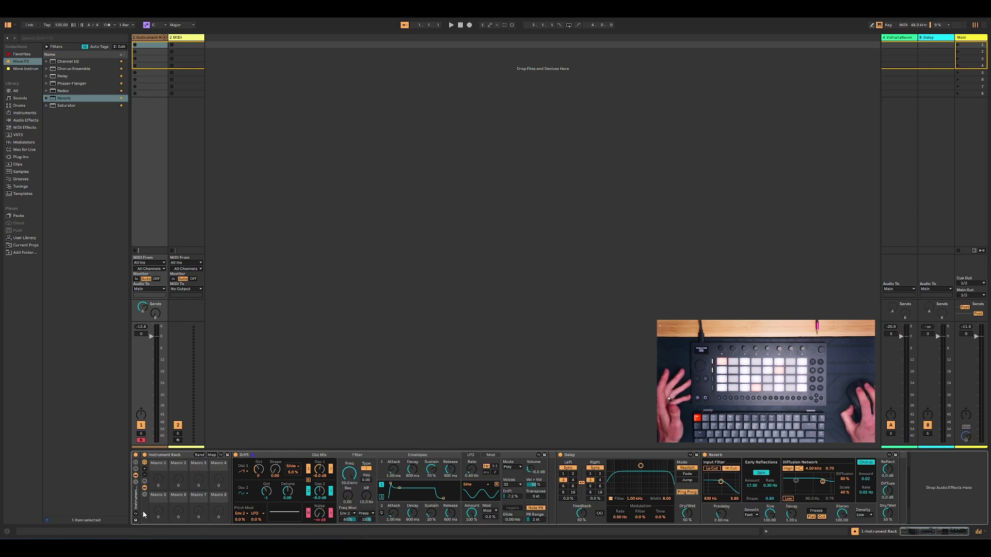
# Reduce the nested rack to 8 macros and show the outer Instrument Rack's chain list
pyautogui.click(145, 471)
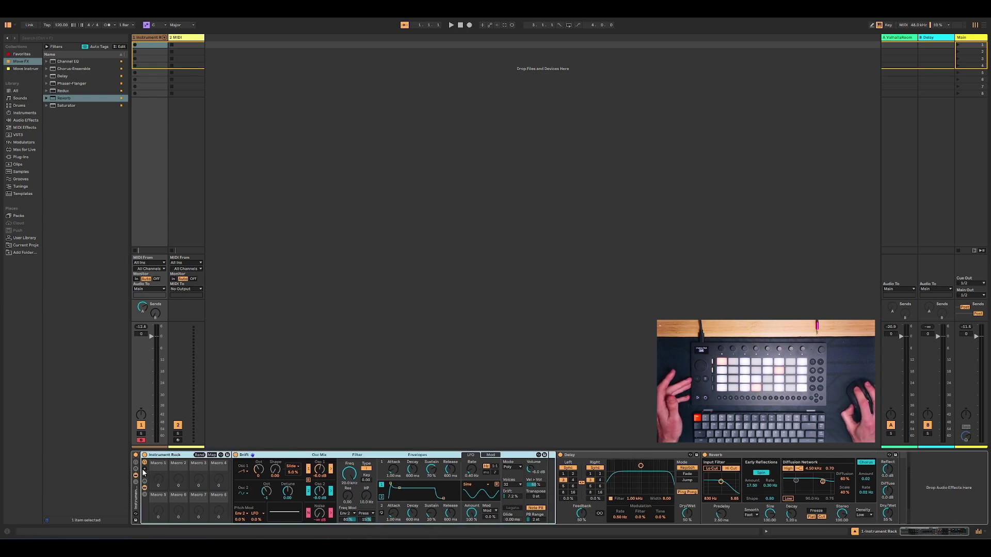
pyautogui.click(144, 471)
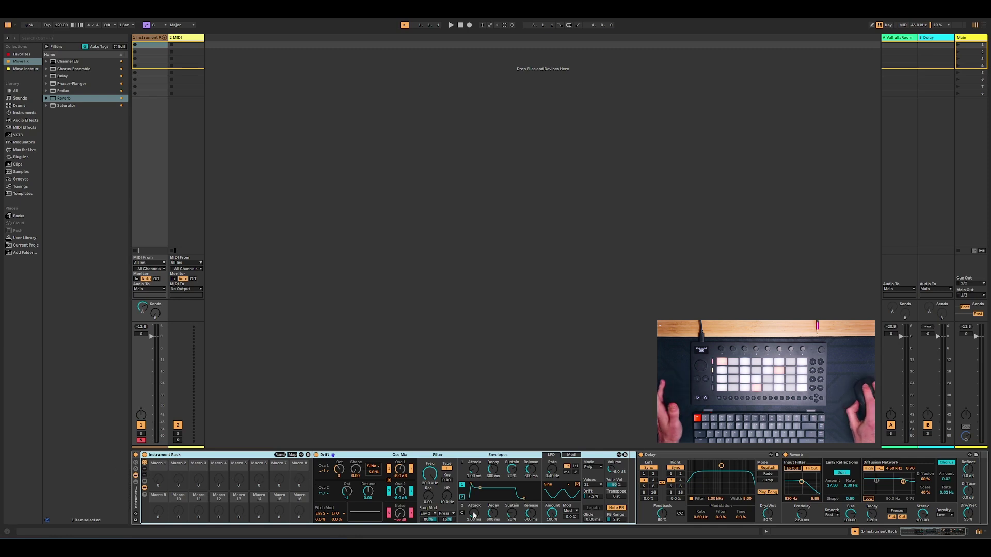
pyautogui.click(144, 475)
pyautogui.click(144, 476)
pyautogui.click(144, 476)
pyautogui.click(144, 475)
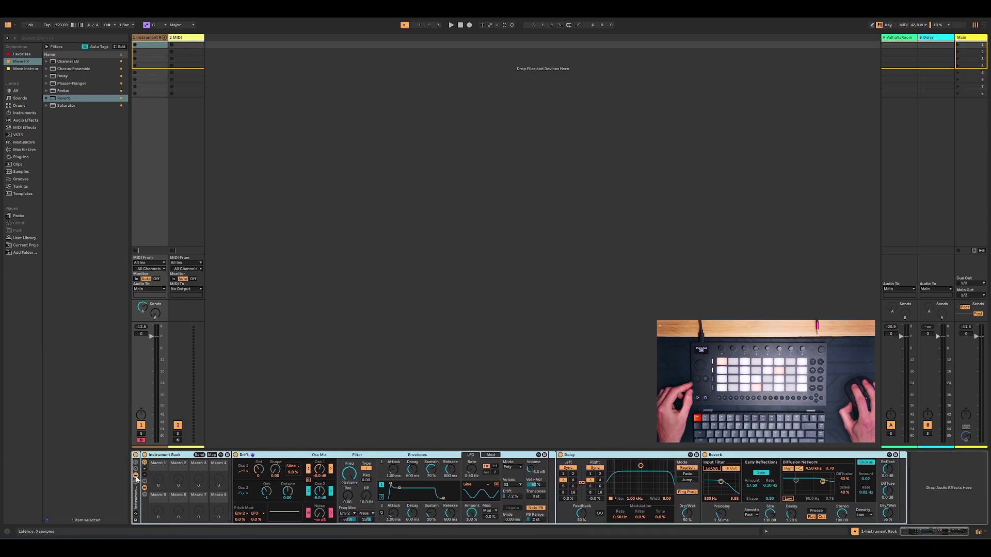
pyautogui.click(135, 485)
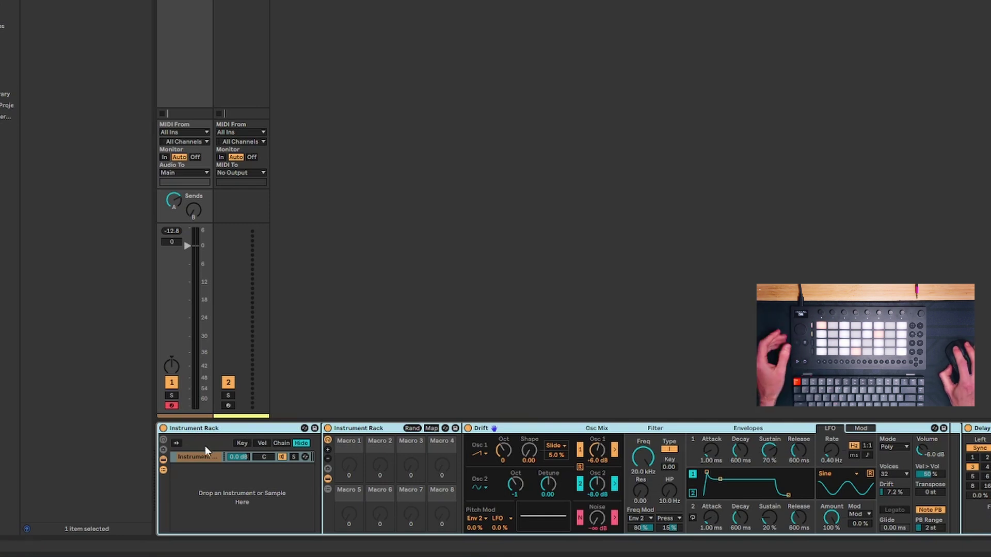
# Rename the outer Instrument Rack wrapping Drift, Delay and Reverb to 'Custom Pad'
pyautogui.rightClick(219, 429)
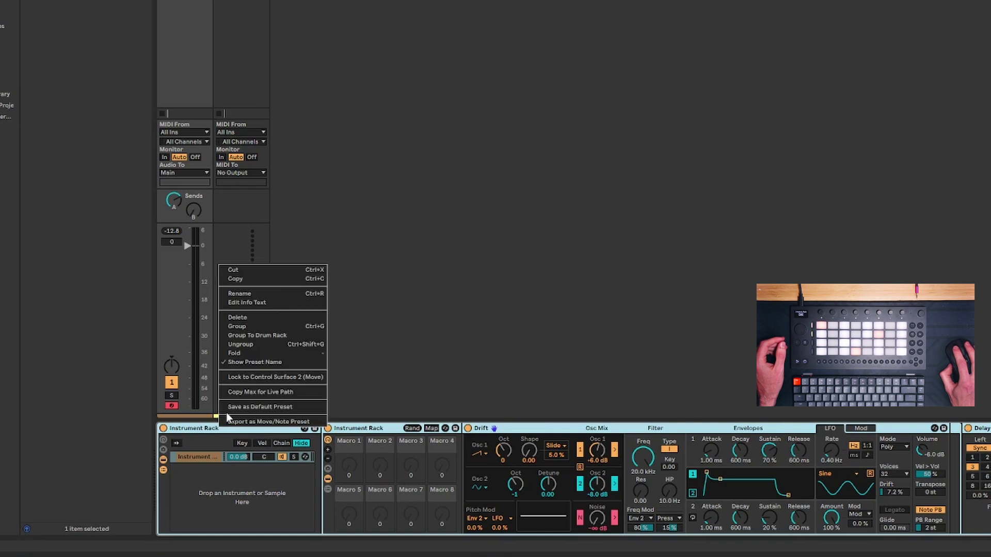
pyautogui.click(205, 432)
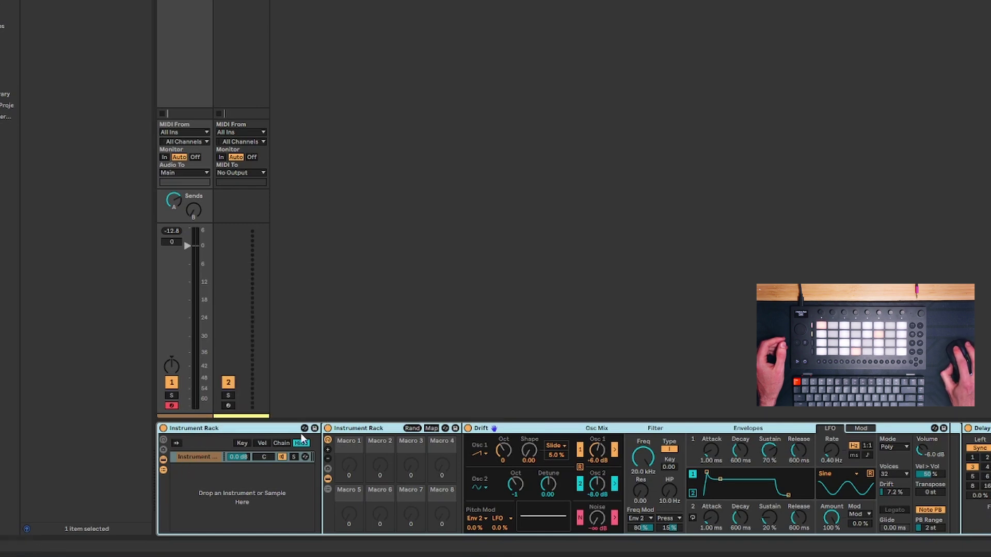
pyautogui.rightClick(217, 428)
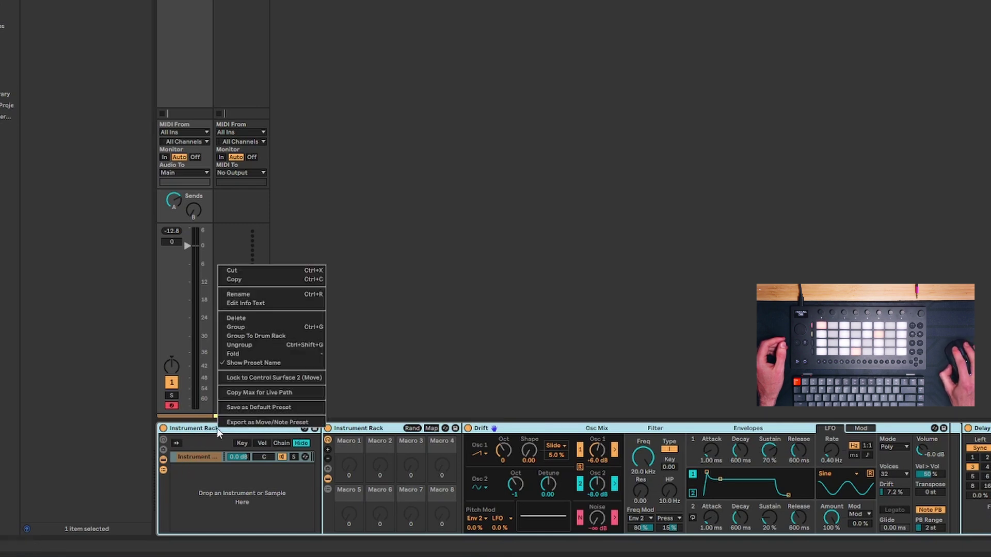
pyautogui.click(248, 295)
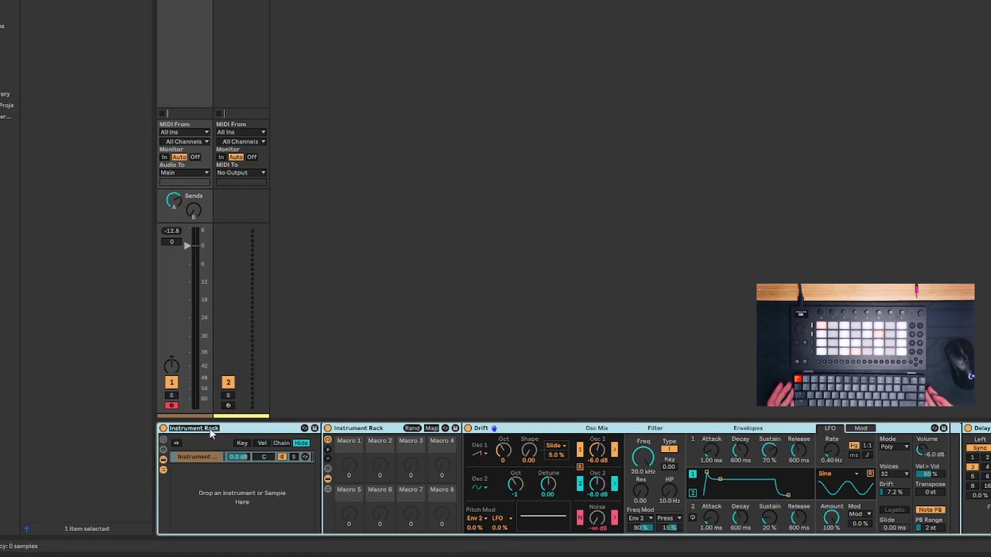
pyautogui.write('Custom')
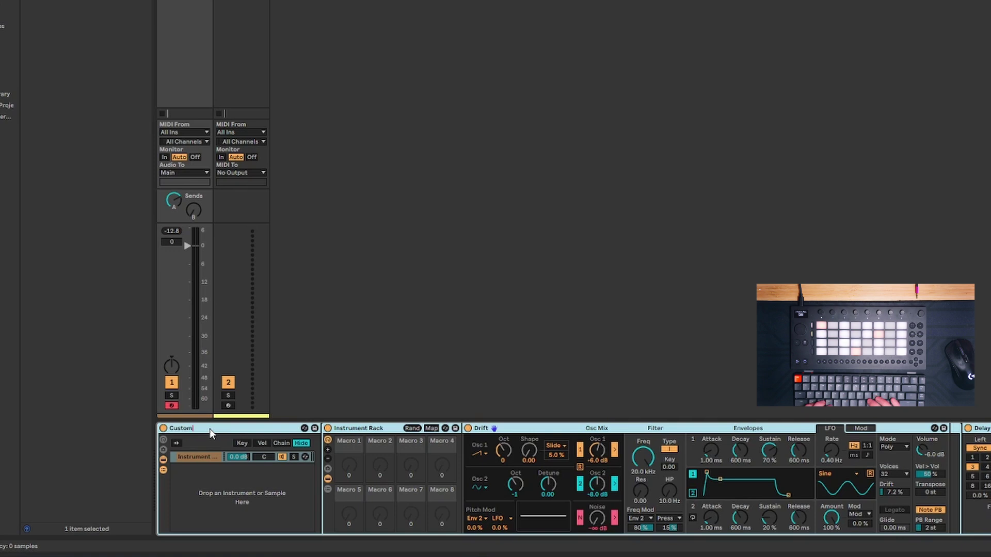
pyautogui.press('Return')
pyautogui.write('Pa')
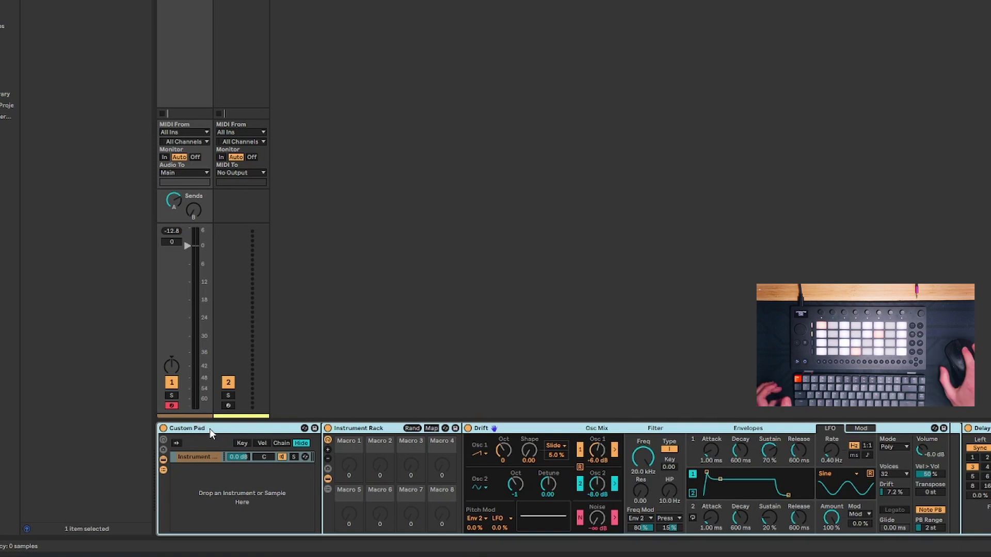
pyautogui.write('d')
pyautogui.click(416, 339)
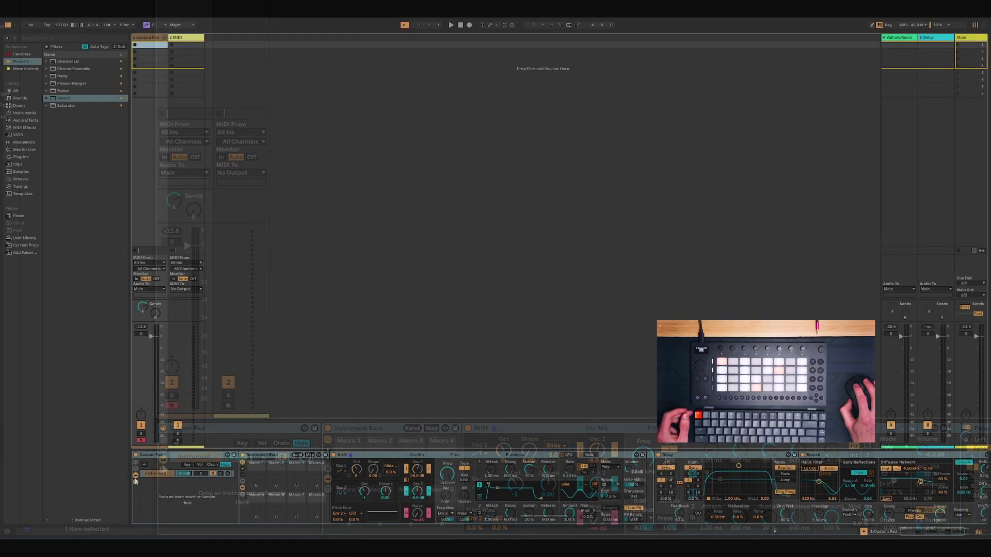
# Hide the Custom Pad chain list and set the Delay's Dry/Wet to 21%
pyautogui.click(164, 469)
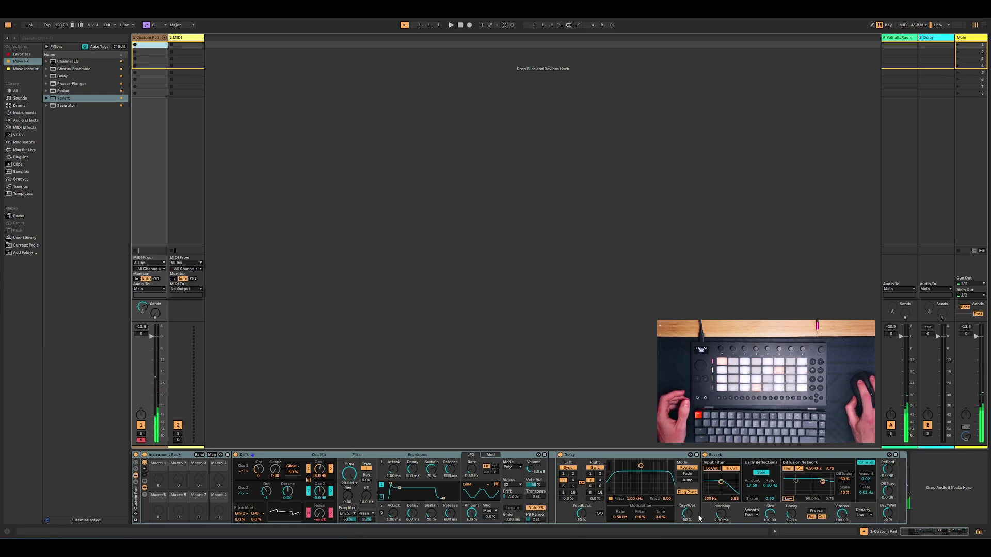
pyautogui.moveTo(687, 514); pyautogui.dragTo(687, 531)
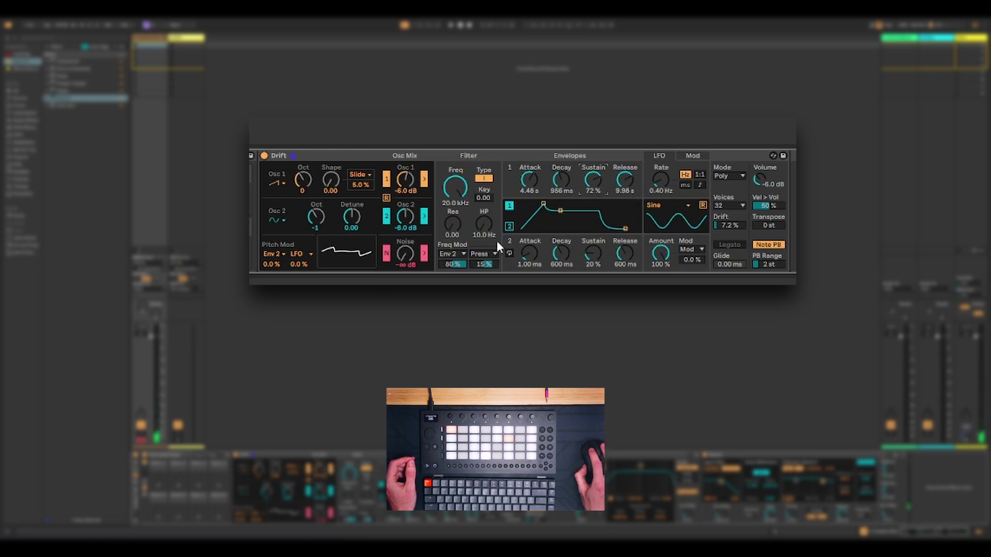
# Lower Drift's filter cutoff from 20.0 kHz to 179 Hz and raise Envelope 2's sustain
pyautogui.moveTo(454, 187); pyautogui.dragTo(454, 221)
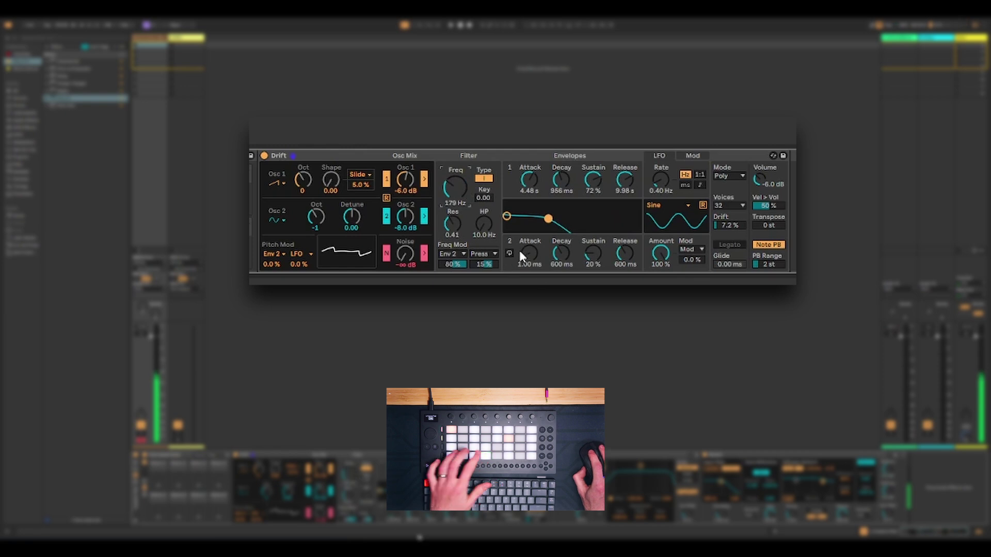
pyautogui.moveTo(529, 253); pyautogui.dragTo(528, 229)
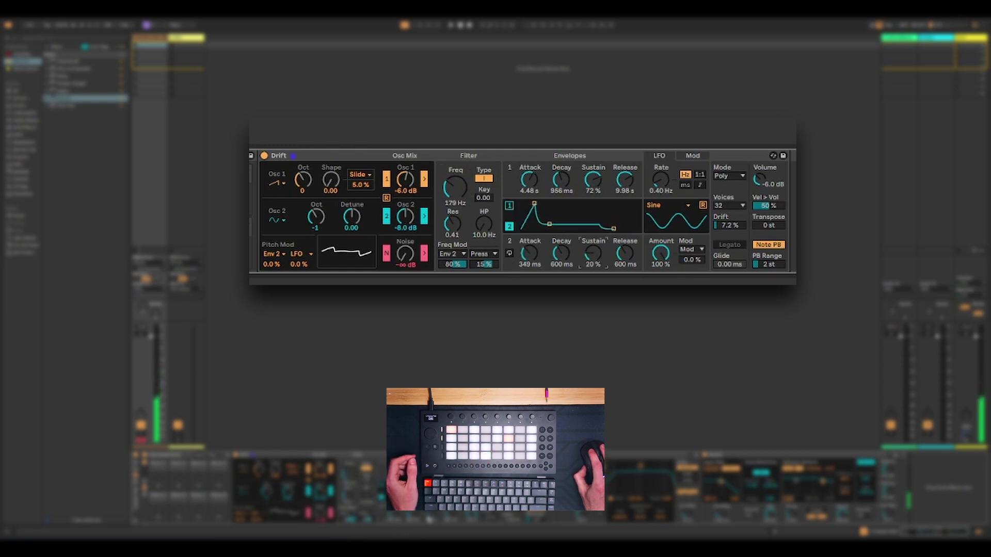
pyautogui.moveTo(592, 253); pyautogui.dragTo(616, 243)
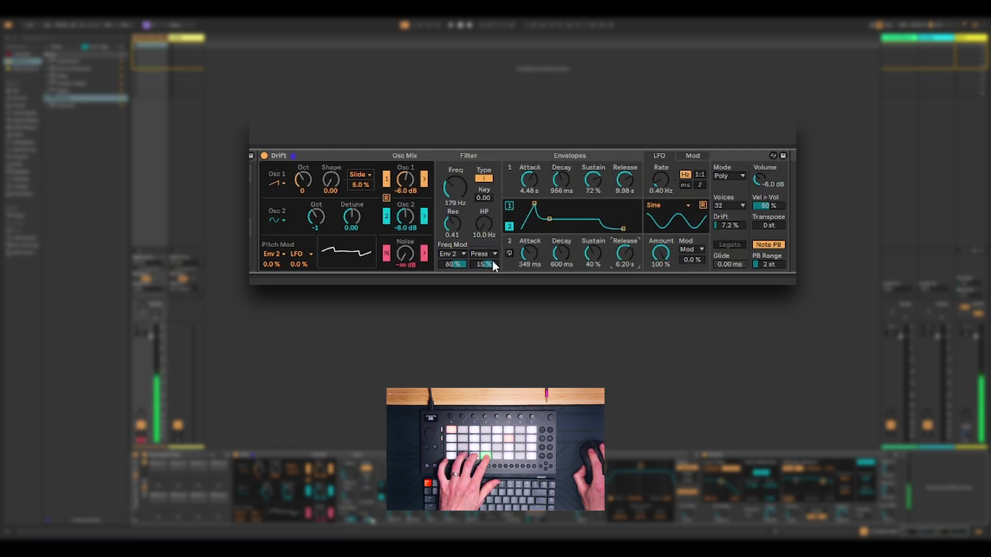
# Keep Drift at 8 voices and raise Osc 2's level to -7.6 dB
pyautogui.click(731, 203)
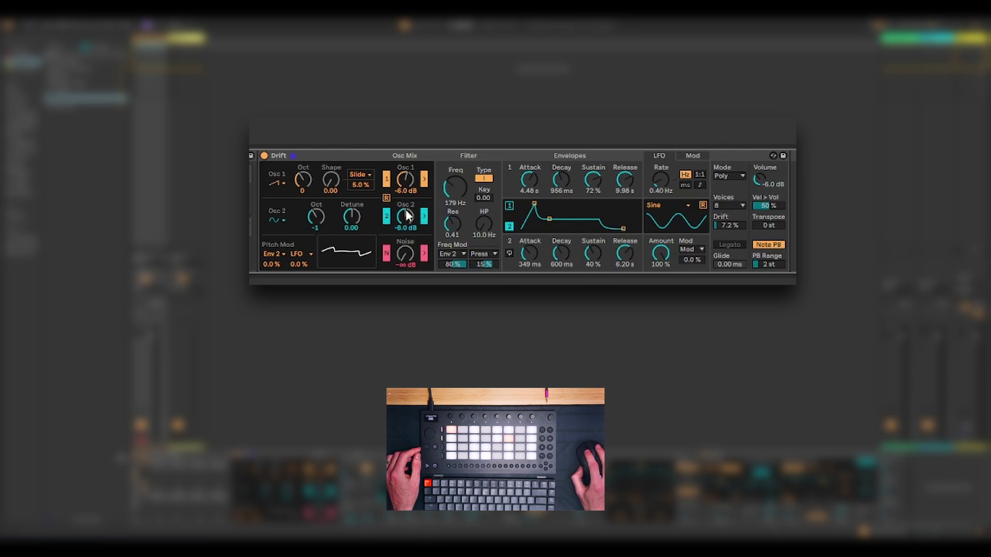
pyautogui.click(733, 206)
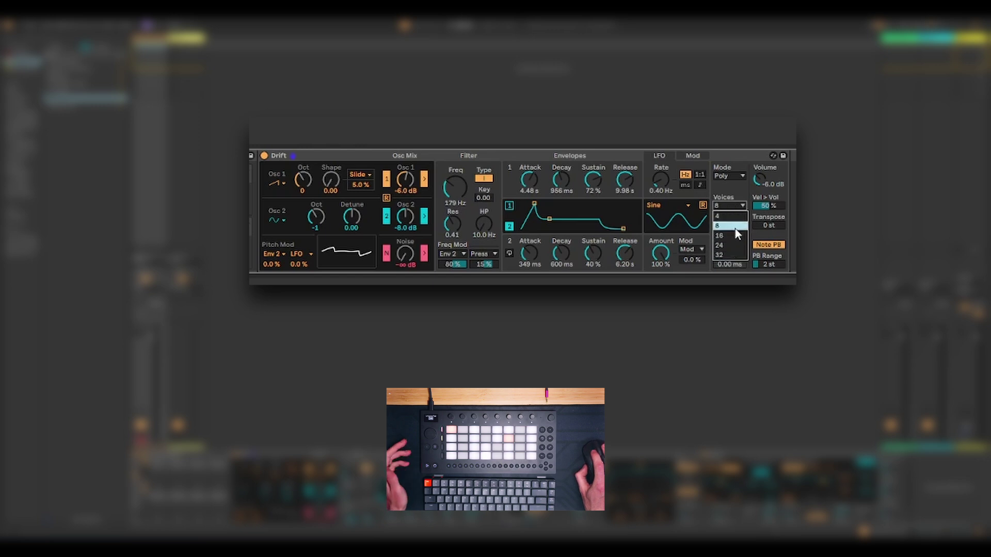
pyautogui.click(738, 205)
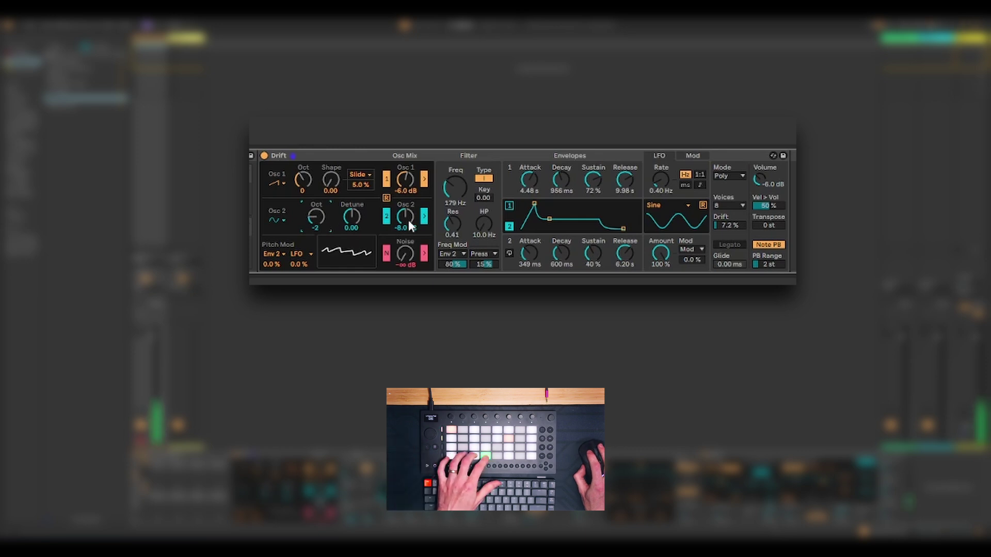
pyautogui.moveTo(408, 224); pyautogui.dragTo(408, 217)
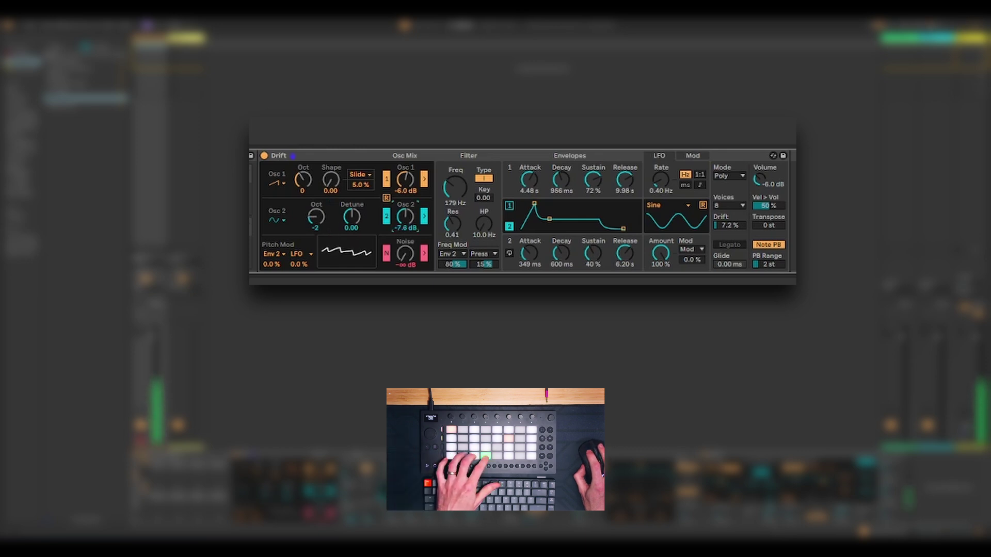
pyautogui.click(278, 183)
pyautogui.click(278, 193)
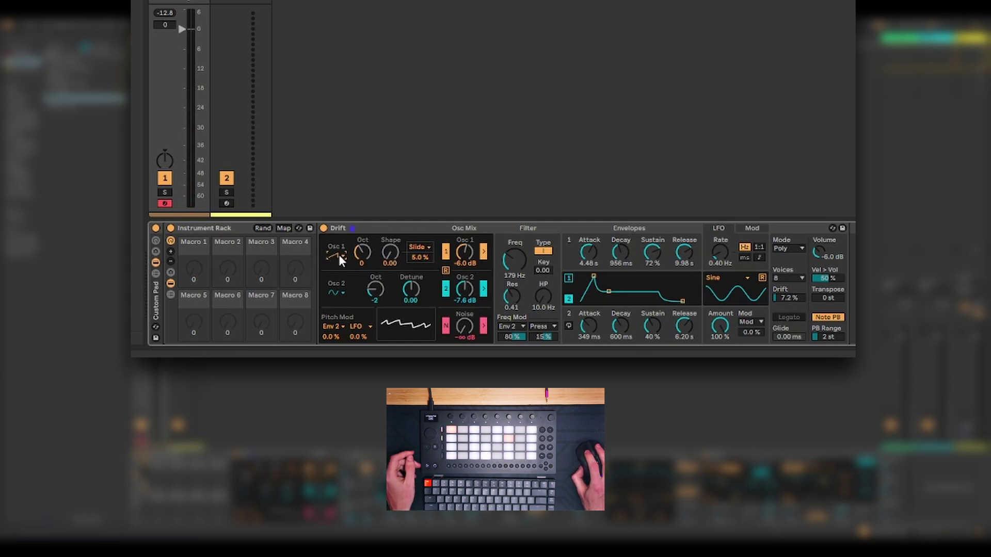
# Map Drift's Osc 1 Wave, Osc 1 Shape and Osc 2 Detune to Macros 1, 2 and 3
pyautogui.rightClick(333, 256)
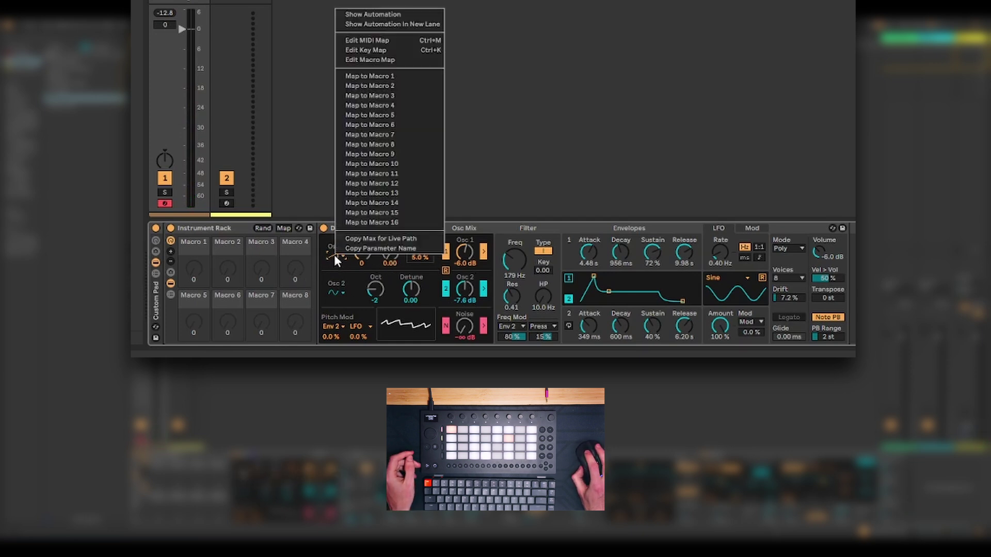
pyautogui.click(376, 78)
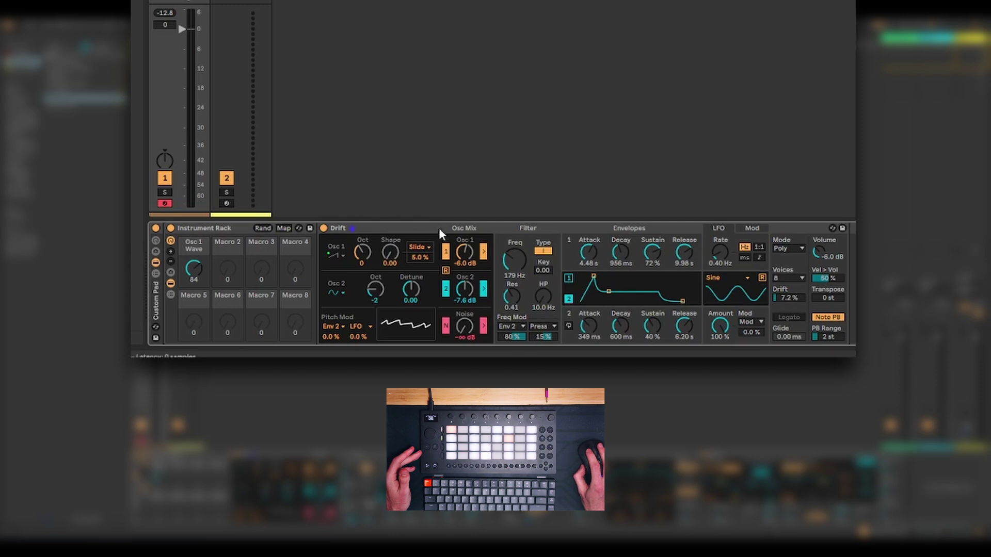
pyautogui.rightClick(390, 252)
pyautogui.click(446, 81)
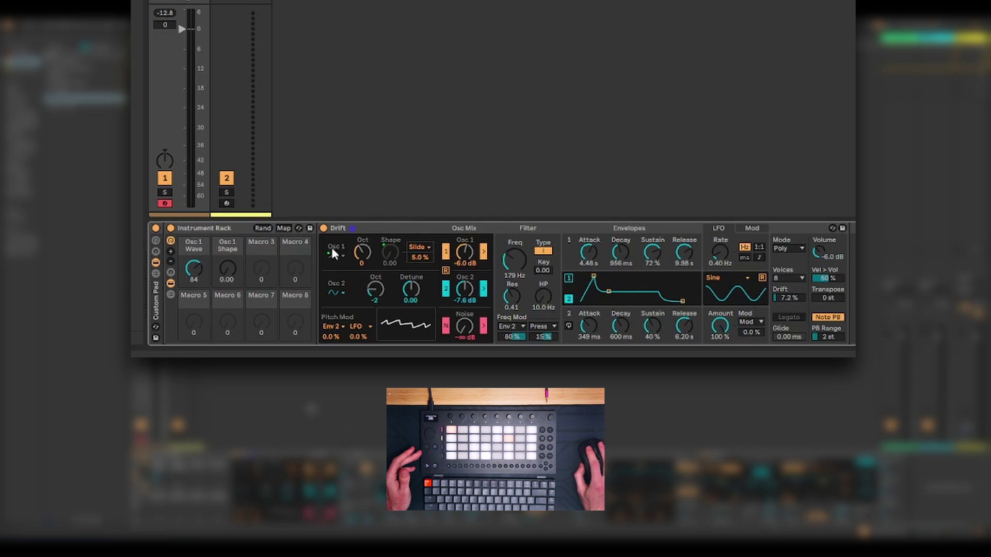
pyautogui.rightClick(411, 287)
pyautogui.click(454, 128)
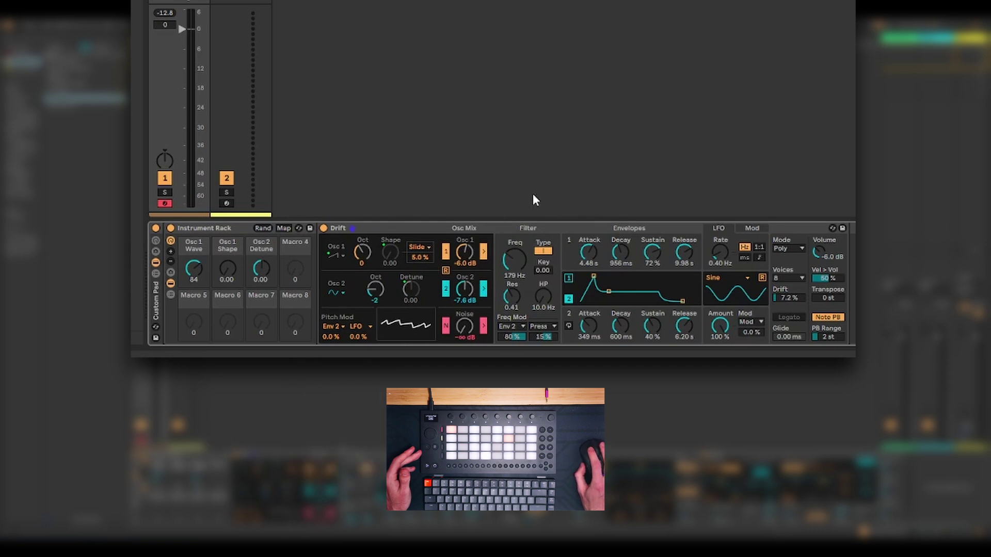
# Bring Noise up to about -21 dB, map it to Macro 4, and map Filter Freq to Macro 5
pyautogui.moveTo(464, 326)
pyautogui.mouseDown()
pyautogui.moveTo(464, 310)
pyautogui.moveTo(465, 336)
pyautogui.mouseUp()
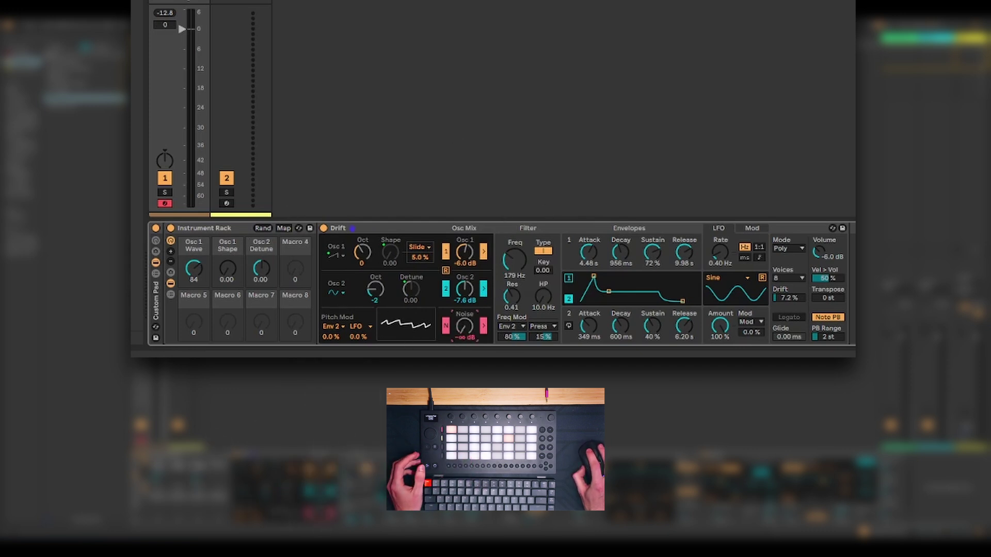
pyautogui.rightClick(464, 330)
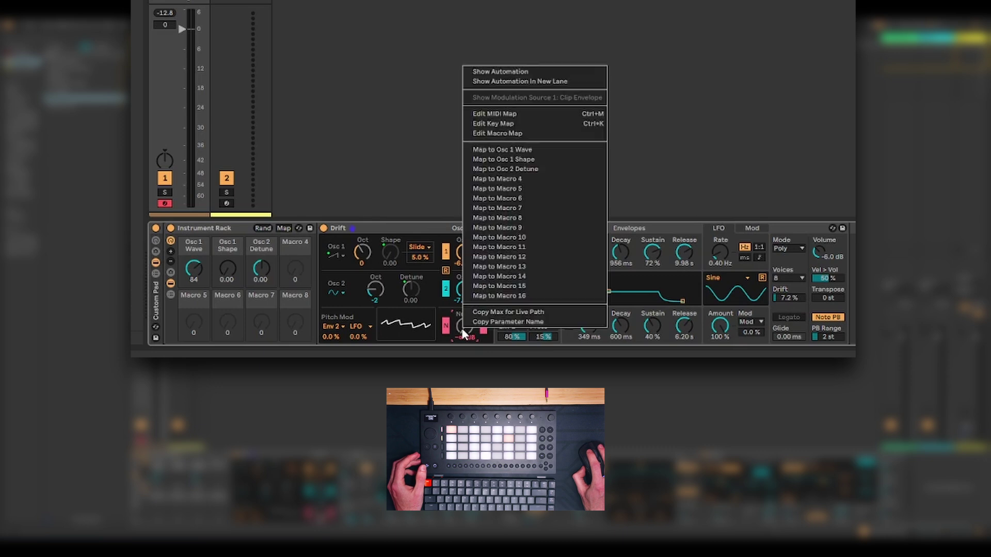
pyautogui.click(501, 181)
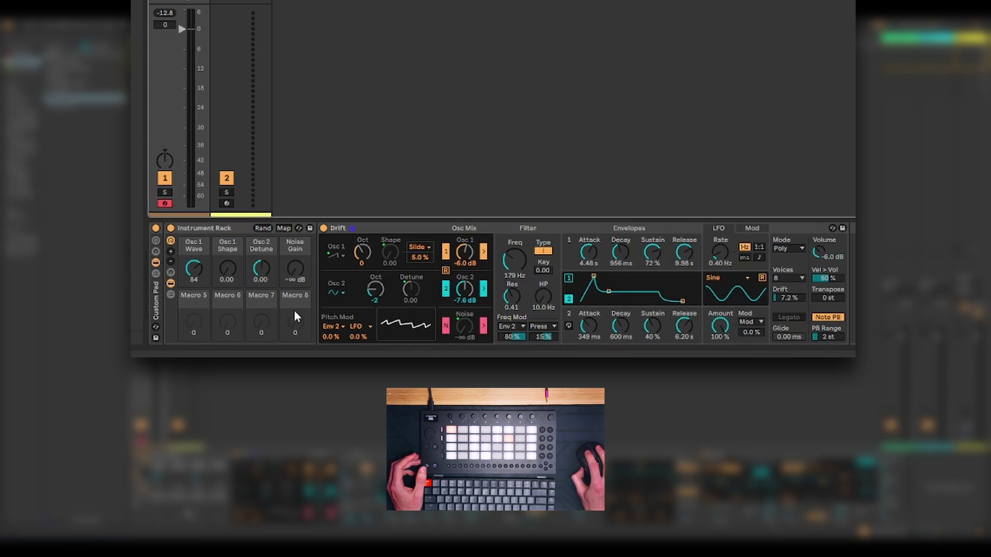
pyautogui.rightClick(504, 257)
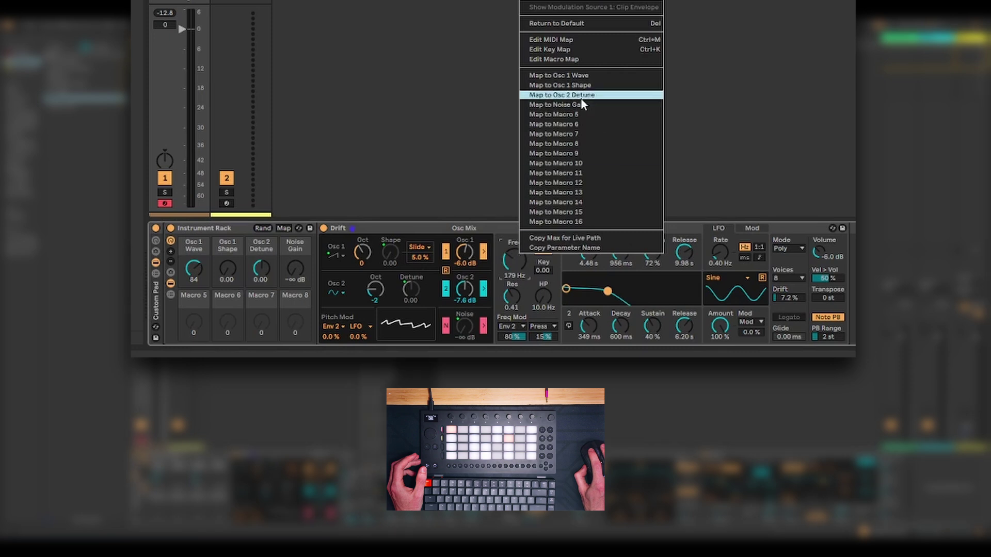
pyautogui.click(572, 115)
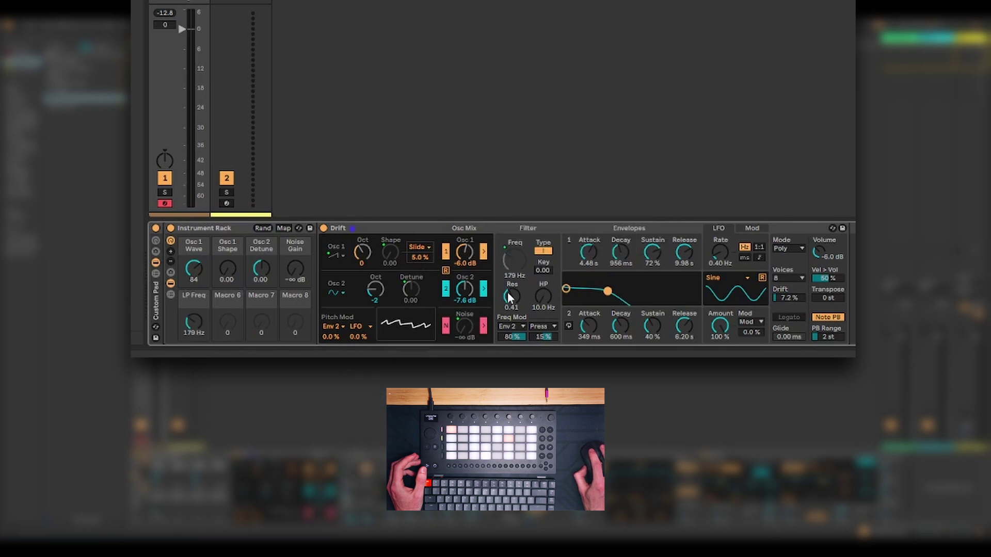
# Map Drift's filter resonance, Env 1 Attack and Env 1 Release to Macros 6, 7 and 8
pyautogui.rightClick(510, 293)
pyautogui.click(539, 162)
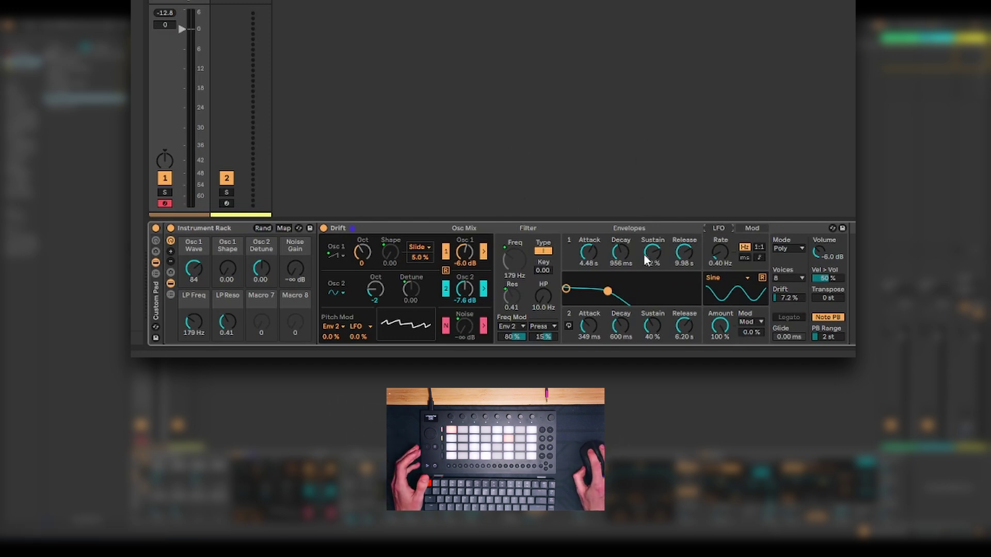
pyautogui.rightClick(588, 253)
pyautogui.click(653, 125)
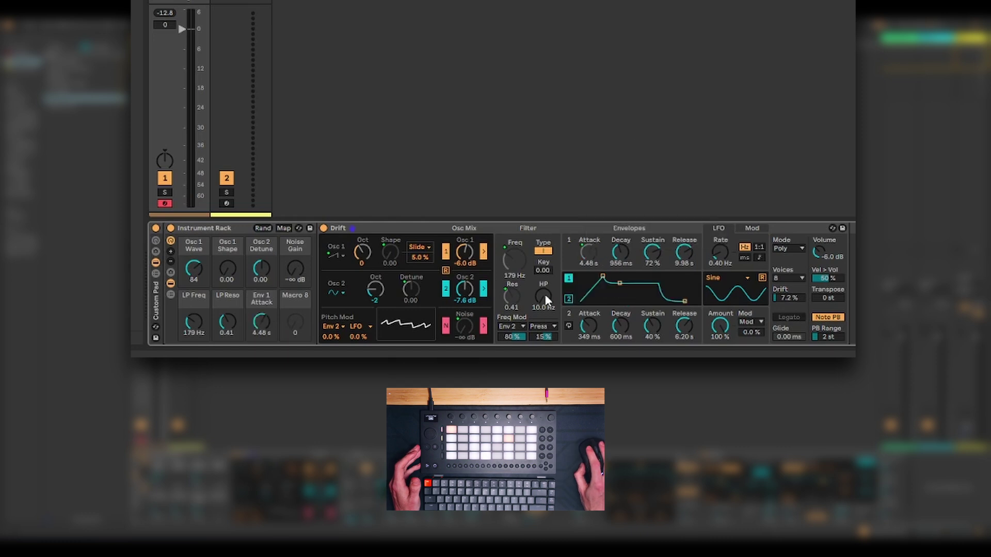
pyautogui.rightClick(682, 251)
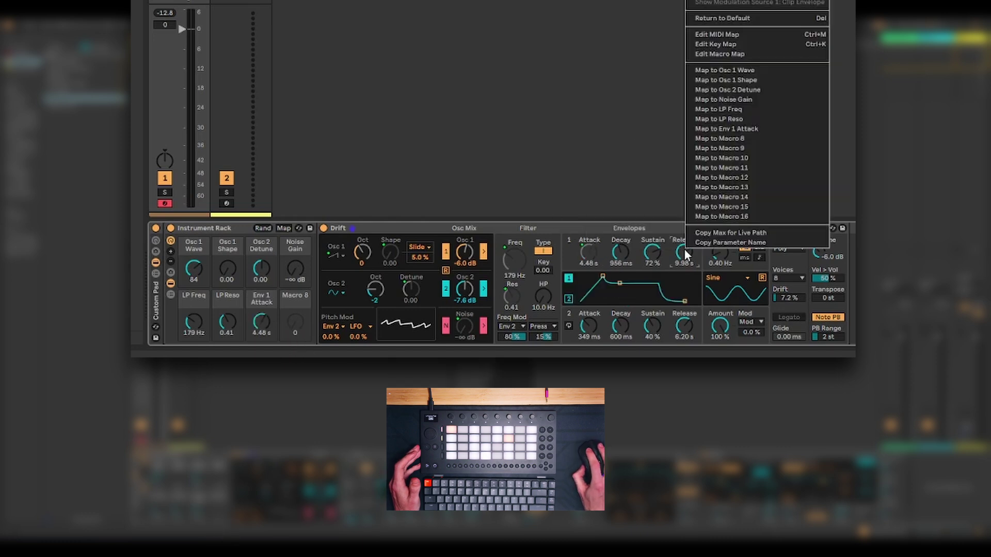
pyautogui.click(729, 144)
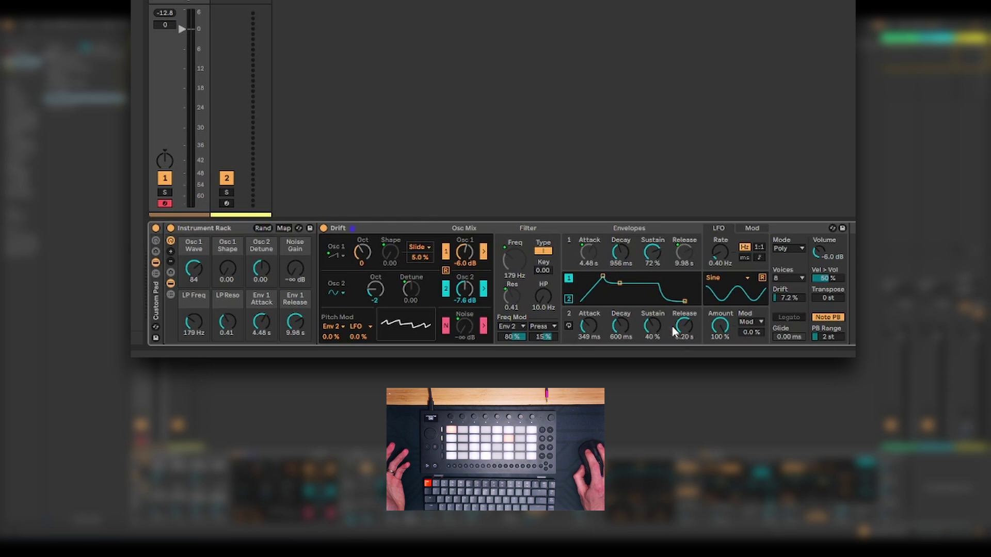
# Set the filter Freq Mod sources to Env 1 and Pressure, and lower Osc 2 level to -15 dB
pyautogui.click(514, 326)
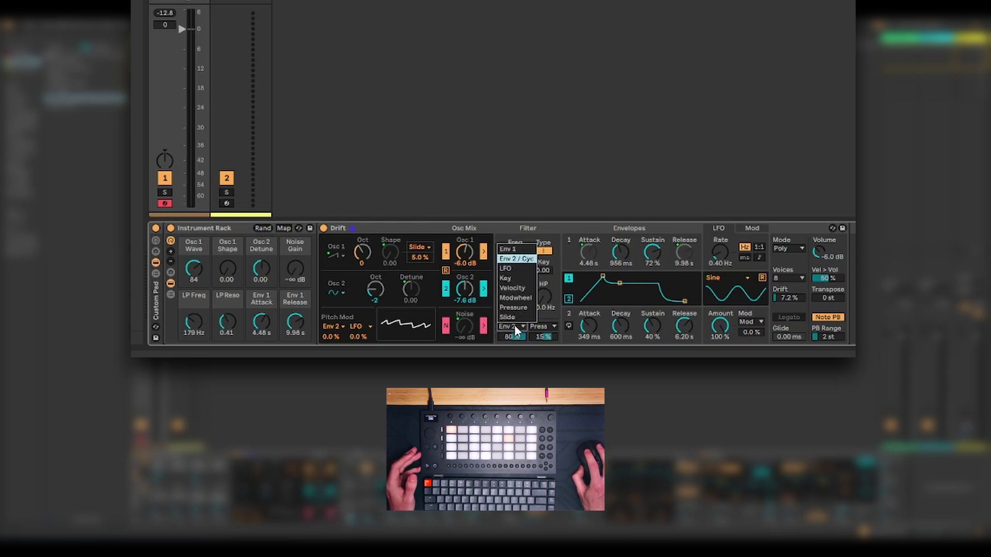
pyautogui.click(516, 250)
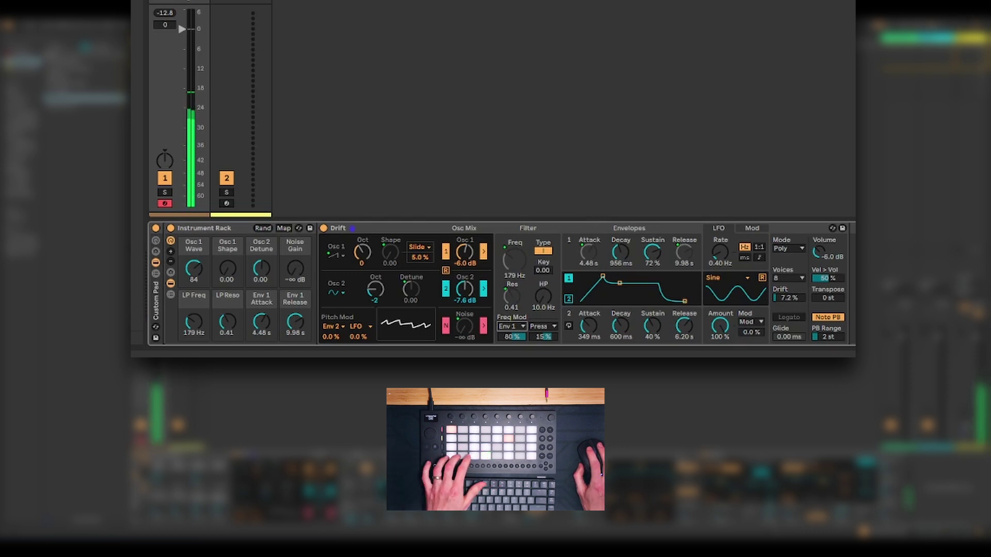
pyautogui.click(553, 328)
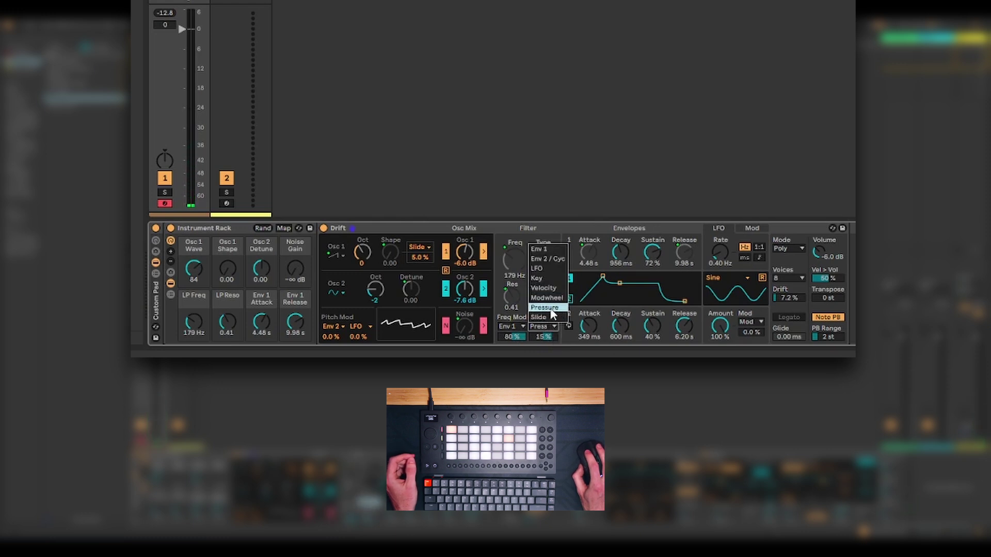
pyautogui.click(545, 308)
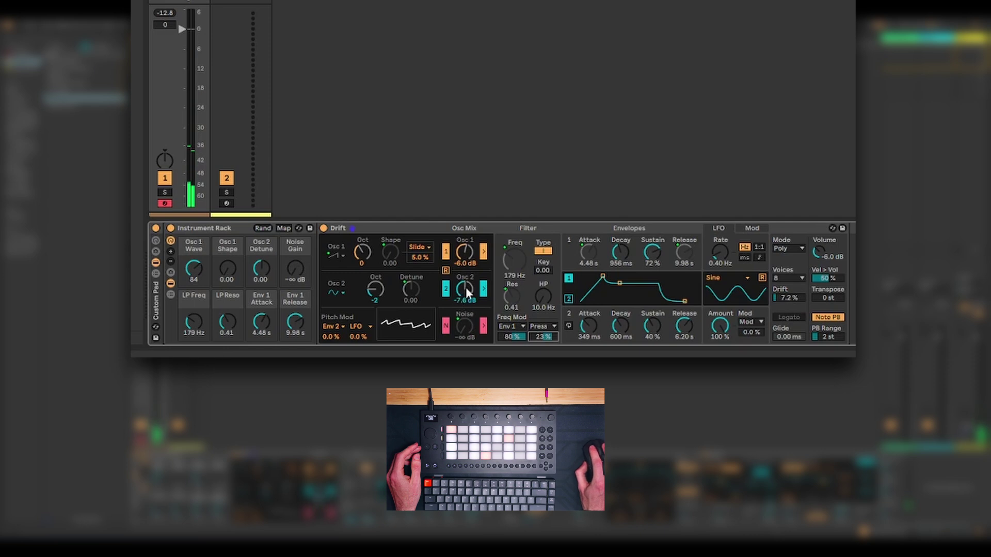
pyautogui.moveTo(466, 287); pyautogui.dragTo(466, 307)
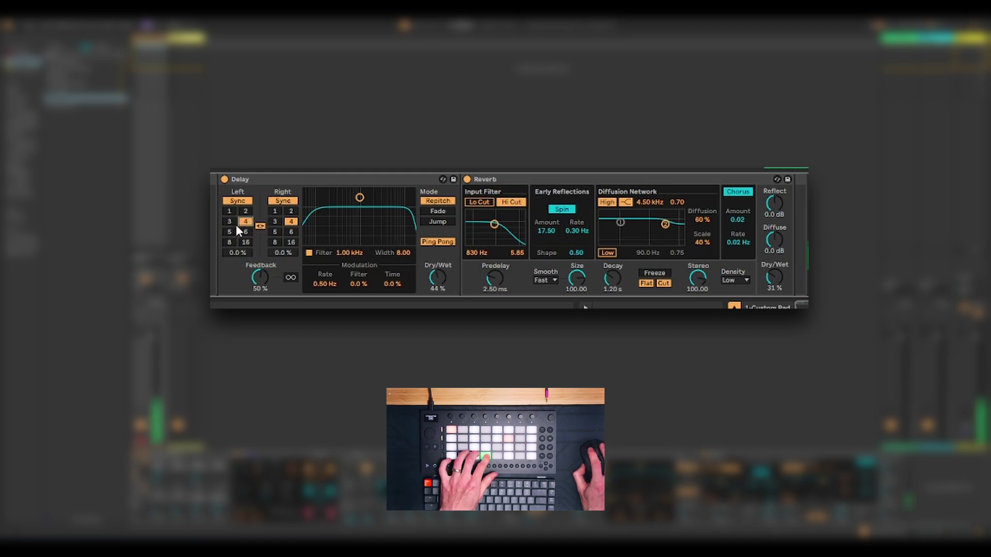
# Shift the delay filter to 1.70 kHz, raise Reverb dry/wet to 54%, and lengthen decay to 5.45 s
pyautogui.moveTo(360, 198); pyautogui.dragTo(370, 205)
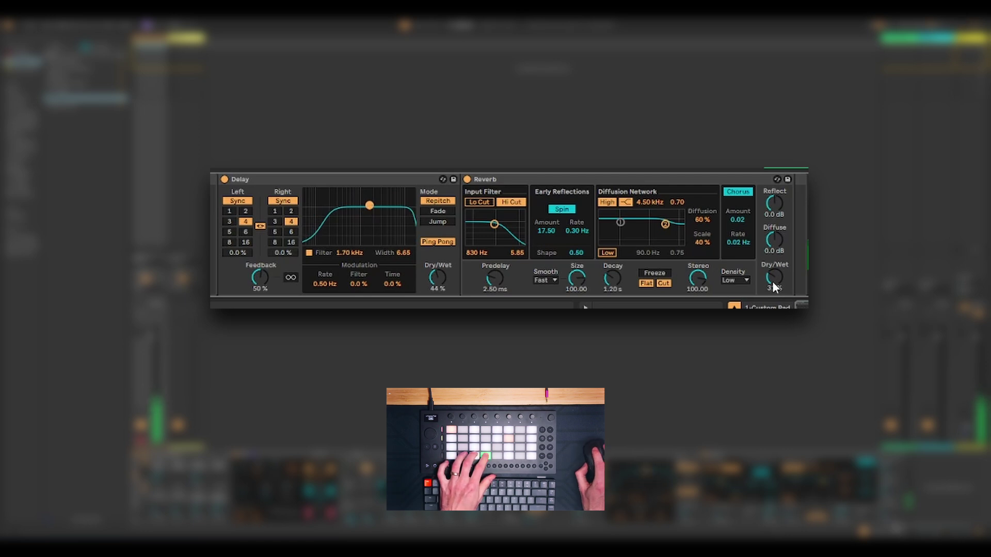
pyautogui.moveTo(774, 275); pyautogui.dragTo(774, 270)
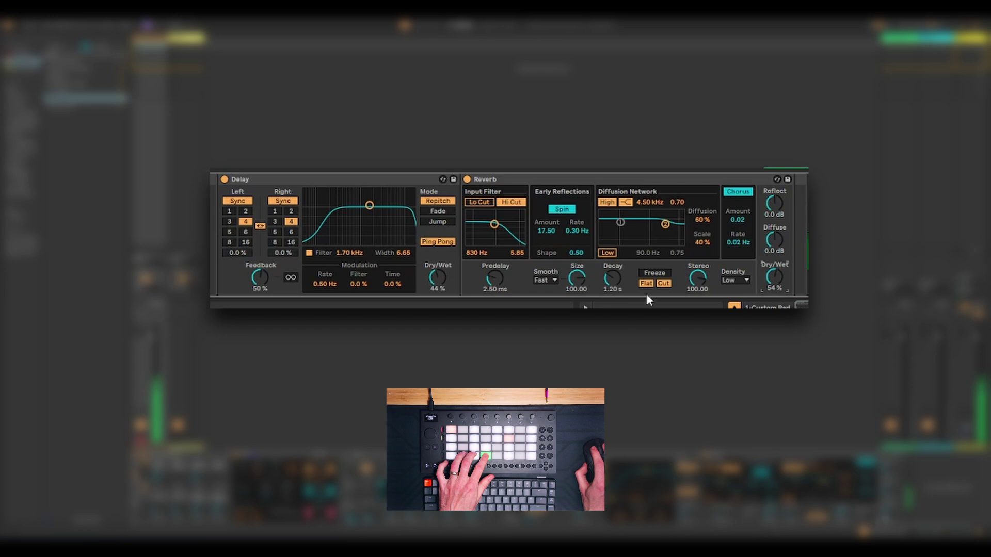
pyautogui.moveTo(612, 278); pyautogui.dragTo(612, 275)
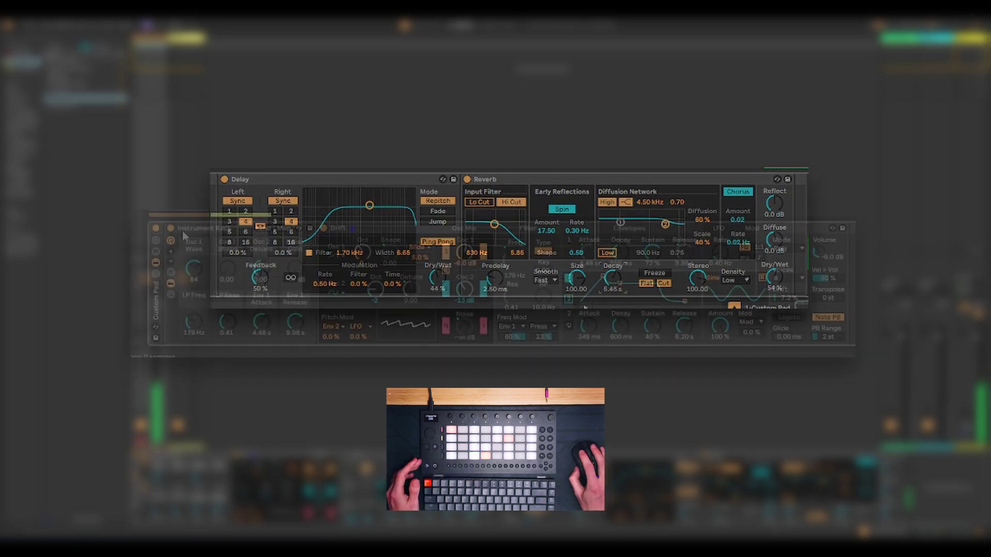
pyautogui.click(213, 228)
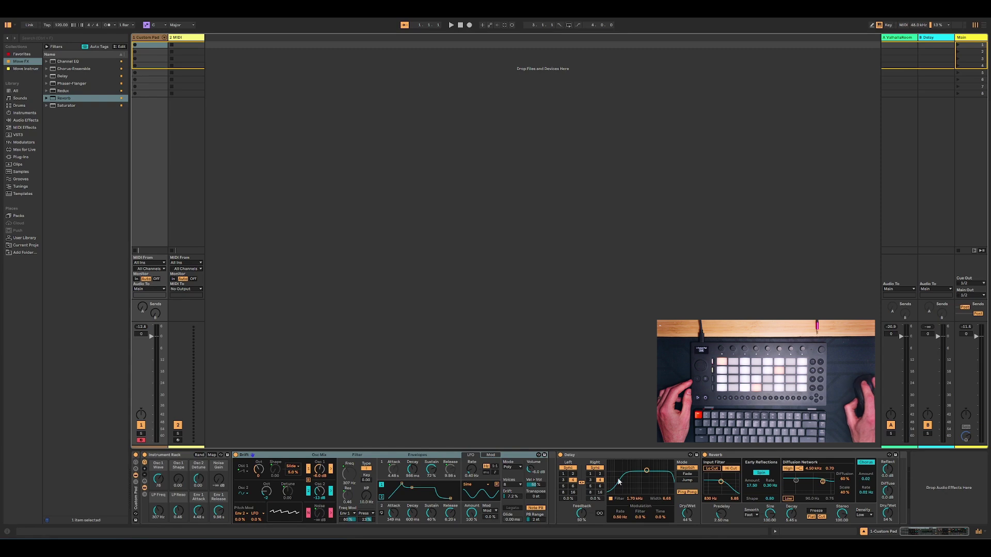
# Export the rack as the Move preset 'Custom Pad.ablpresetbundle' on the Desktop
pyautogui.rightClick(135, 502)
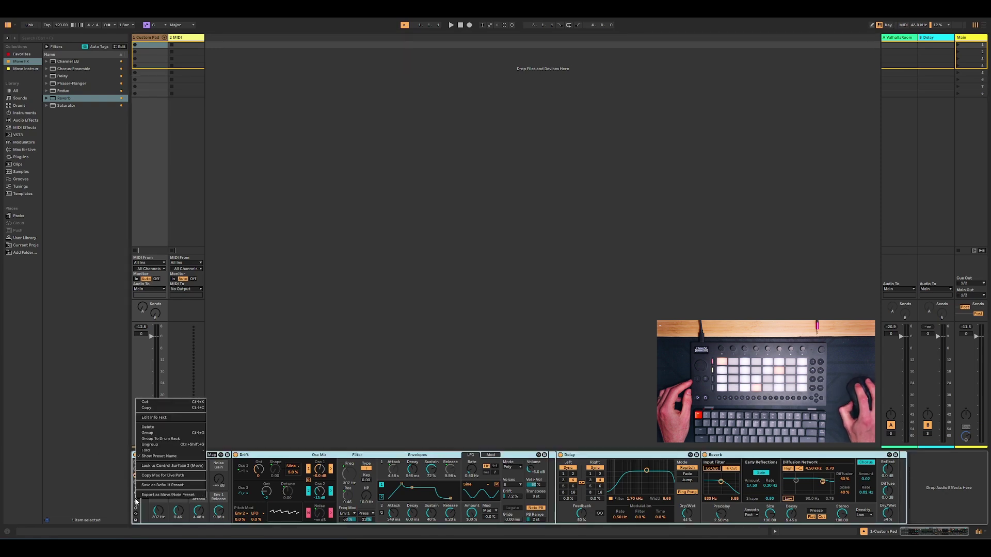
pyautogui.click(167, 495)
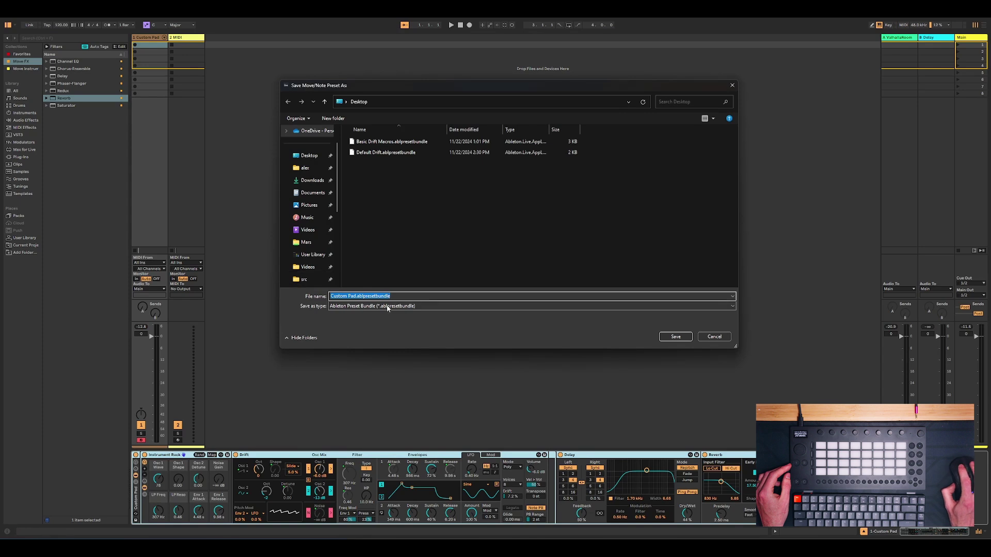
pyautogui.click(419, 305)
pyautogui.click(420, 296)
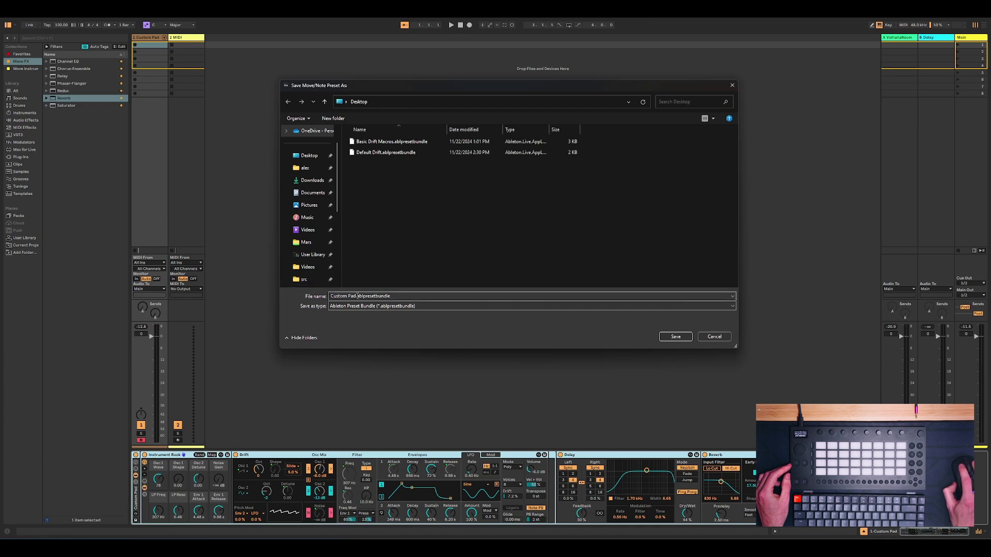
pyautogui.click(674, 337)
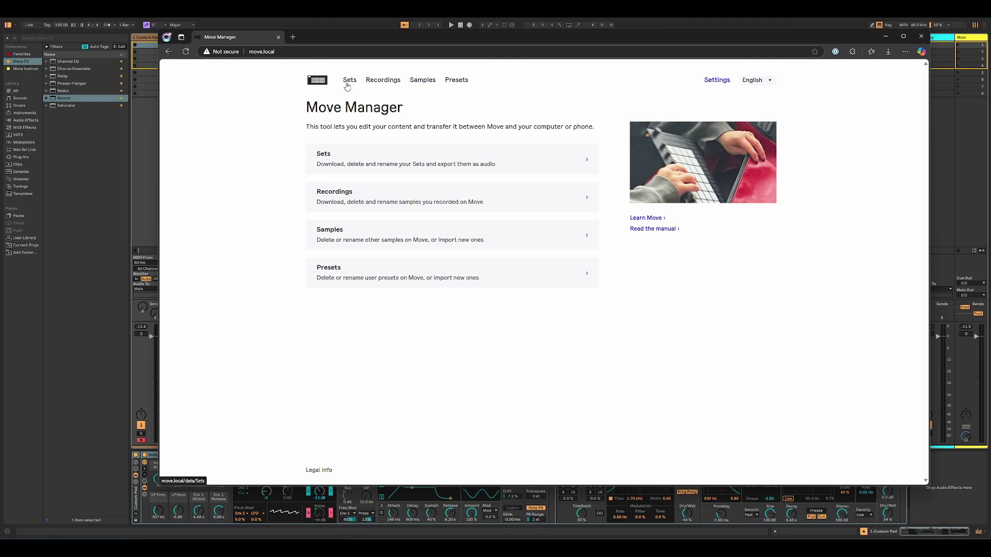
# Browse Move Manager's Recordings and Sets pages, then go to the Presets page
pyautogui.click(373, 83)
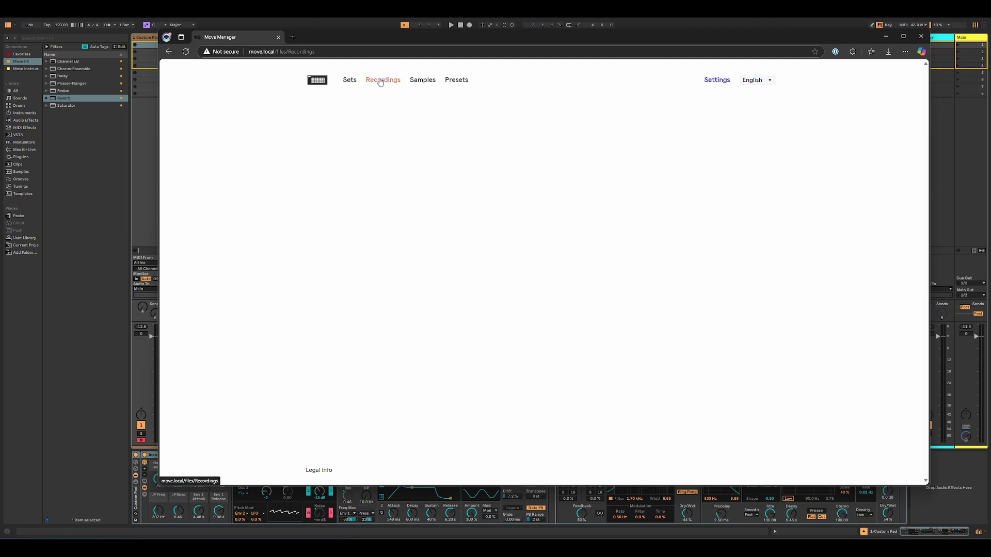
pyautogui.click(350, 82)
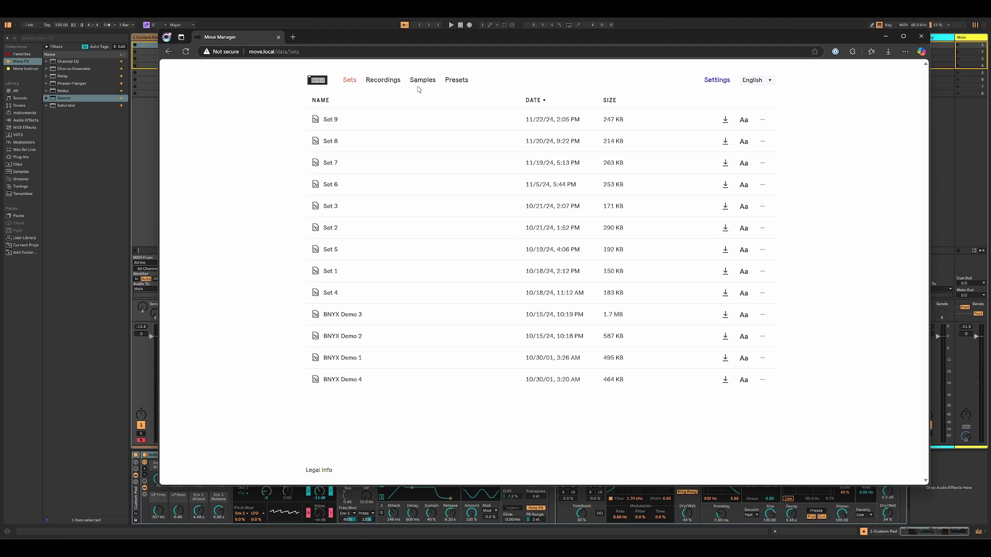
pyautogui.click(456, 81)
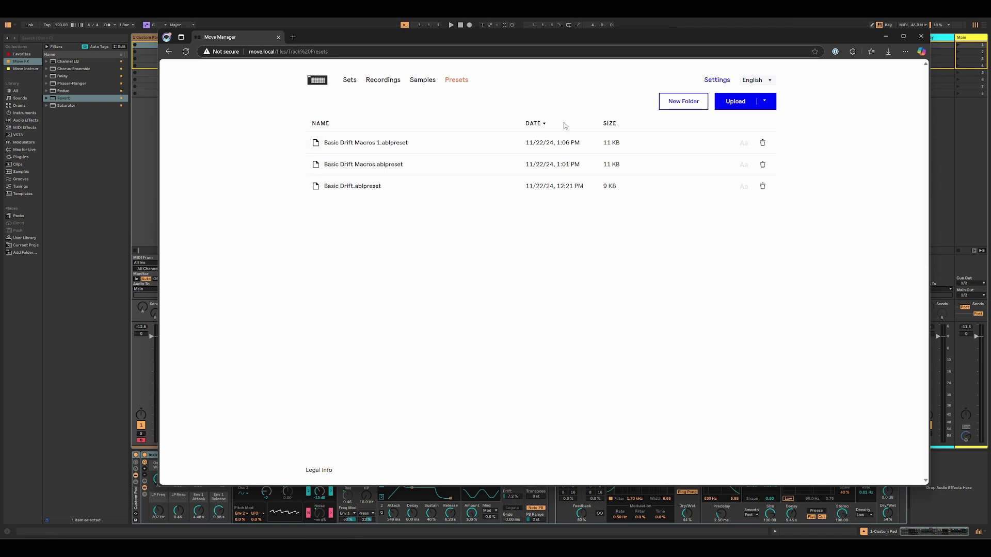
# Upload Custom Pad.ablpresetbundle from the Desktop to Move's presets
pyautogui.click(731, 102)
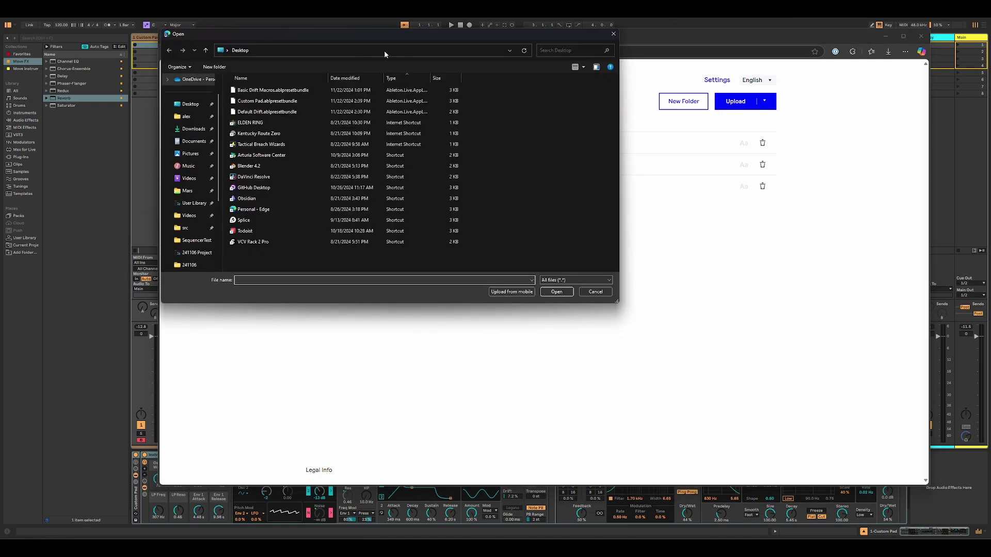
pyautogui.moveTo(355, 36); pyautogui.dragTo(500, 121)
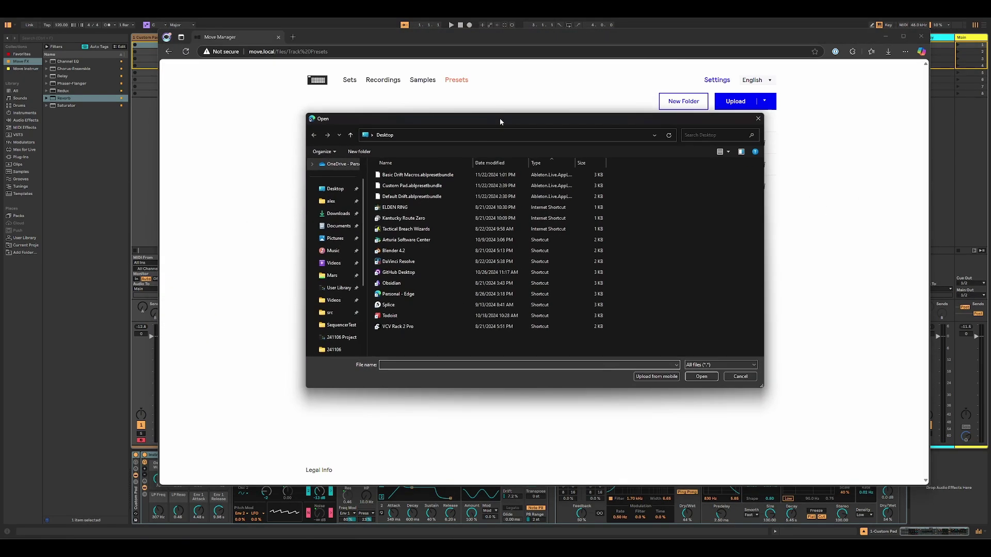
pyautogui.click(410, 186)
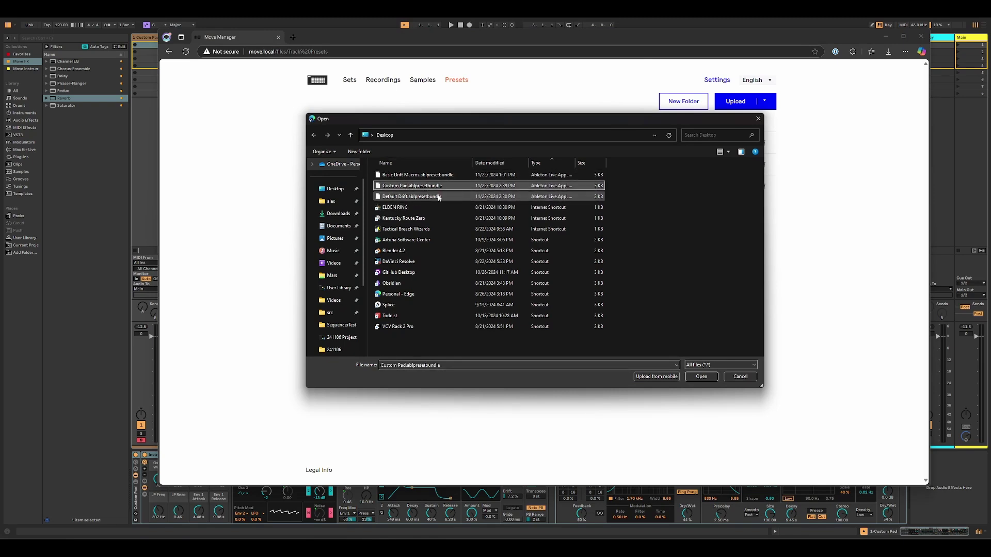
pyautogui.click(702, 377)
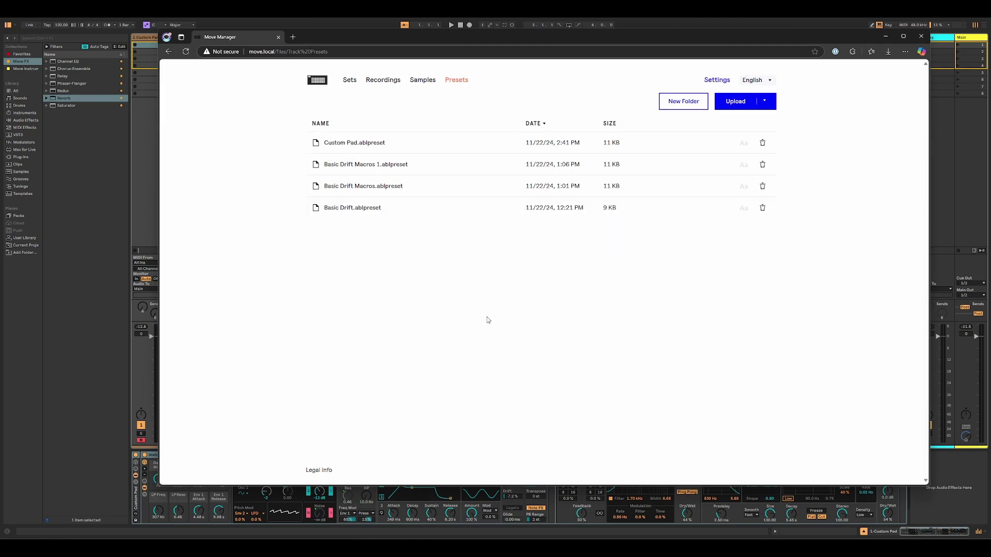